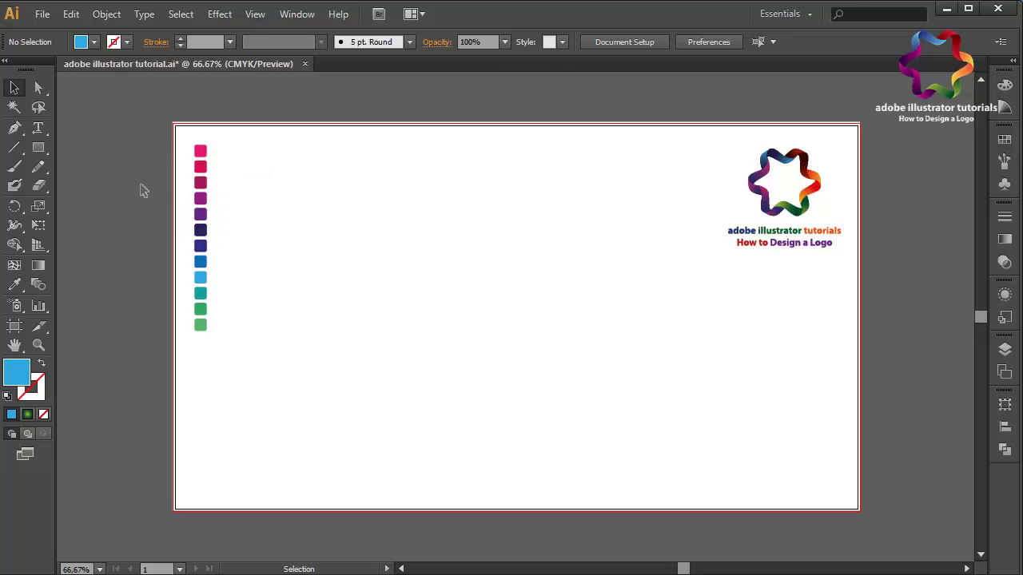
Draw a blue rounded square beside the rainbow colour column
key("ctrl+plus")
key("ctrl+minus")
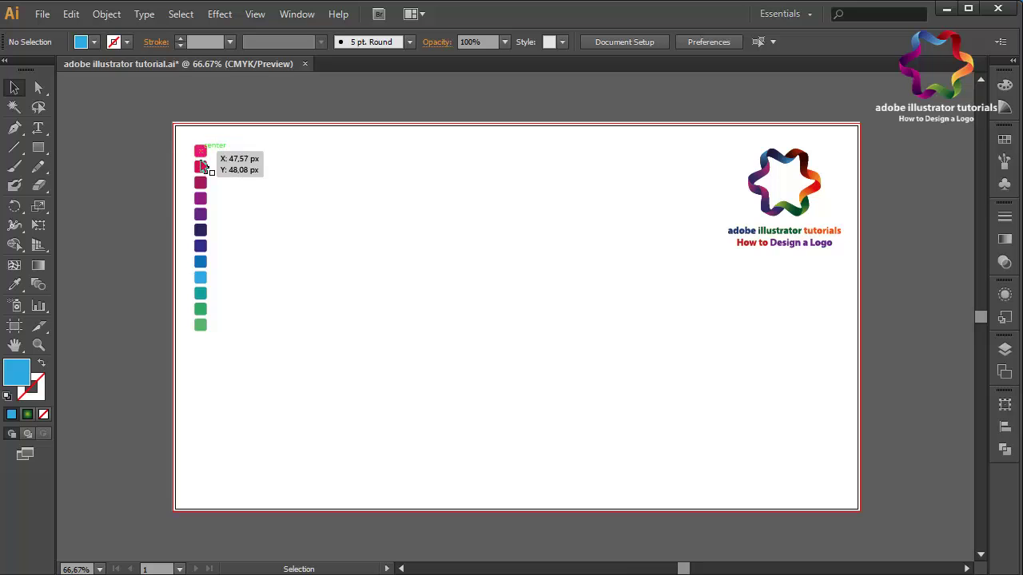
left_click(40, 149)
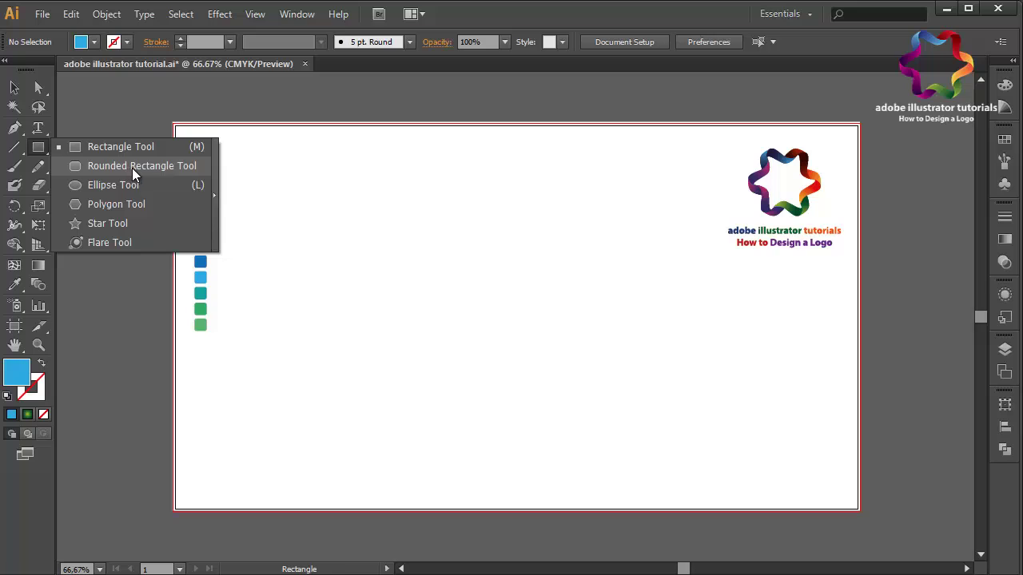
left_click(132, 172)
left_click_drag(279, 186, 308, 215)
left_click(14, 88)
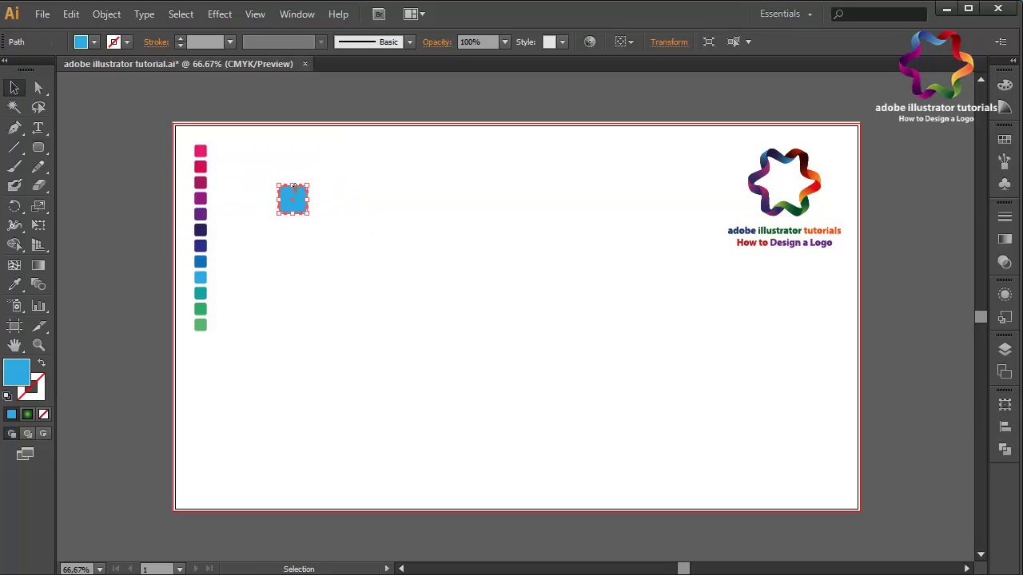
Duplicate the blue square with Copy and Paste in Front, and place the copy directly below
left_click(71, 14)
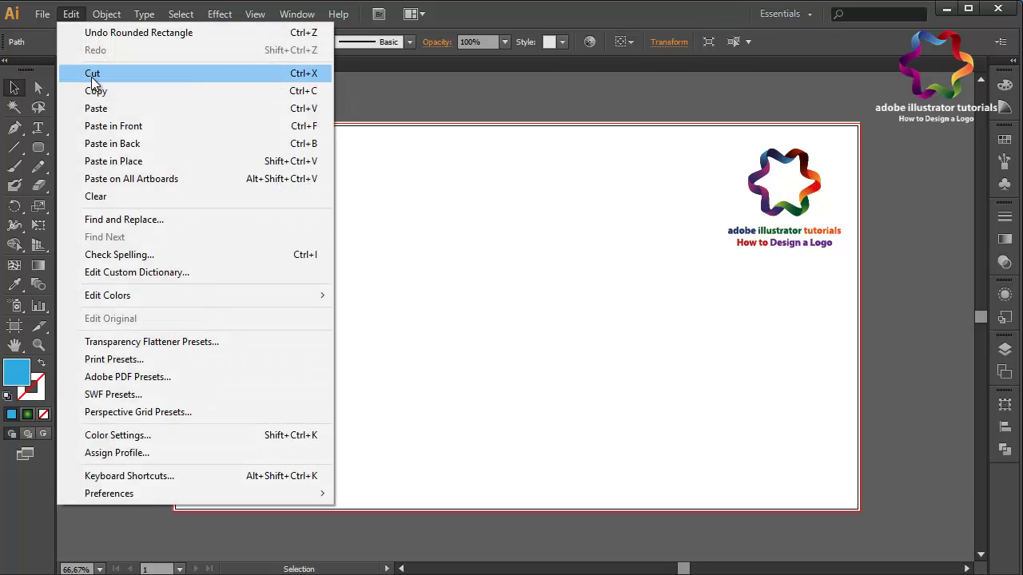
left_click(96, 91)
left_click(71, 15)
left_click(119, 126)
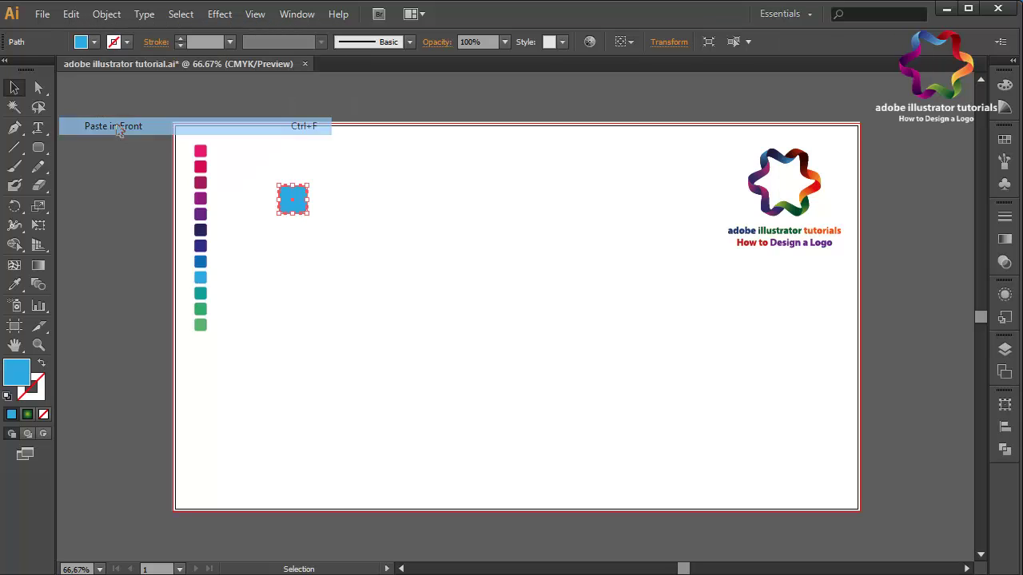
left_click_drag(294, 200, 298, 240)
Duplicate the pair of squares and move them below, making a column of four
left_click_drag(317, 176, 291, 257)
left_click(71, 14)
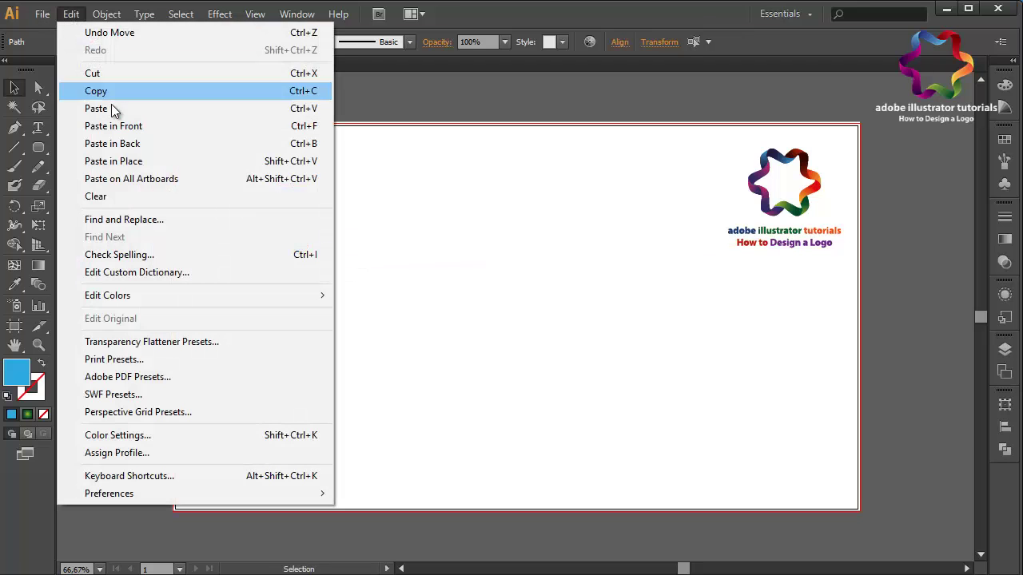
left_click(111, 97)
left_click(71, 14)
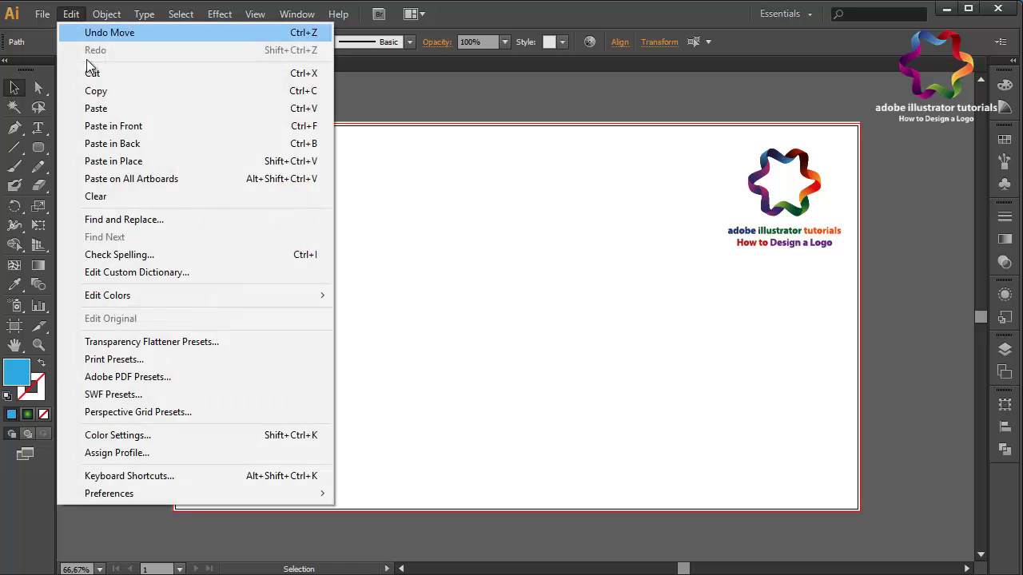
left_click(117, 128)
left_click_drag(297, 240, 301, 320)
left_click(353, 296)
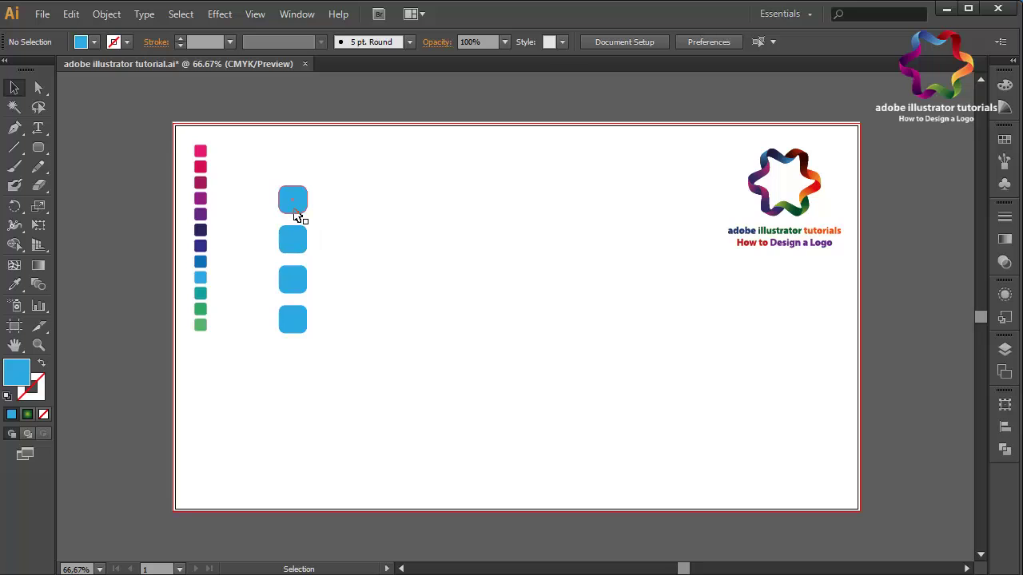
Fill the four squares top to bottom with pink, deep pink, magenta and purple swatches, then select them
left_click(295, 214)
left_click(998, 141)
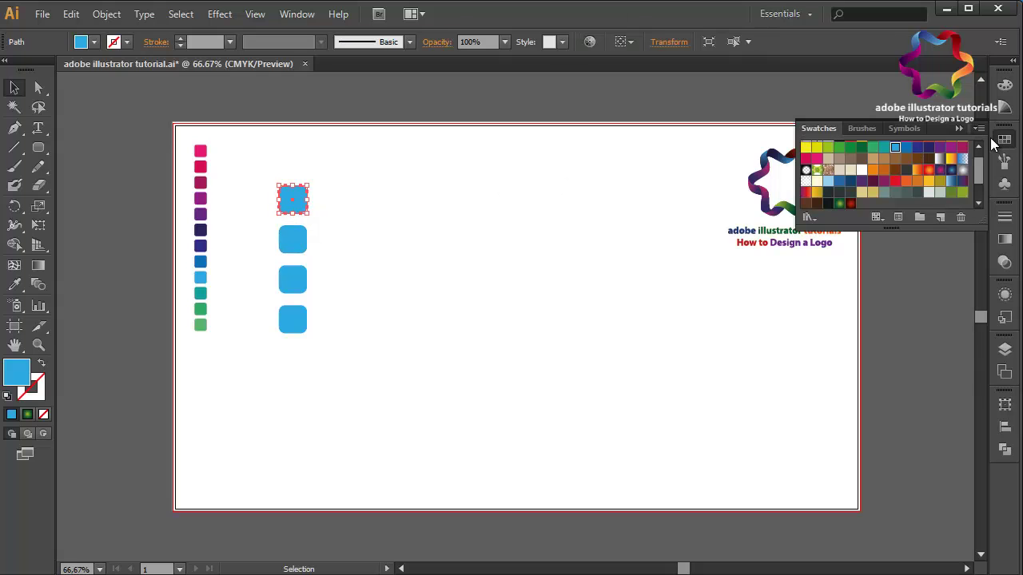
left_click(817, 158)
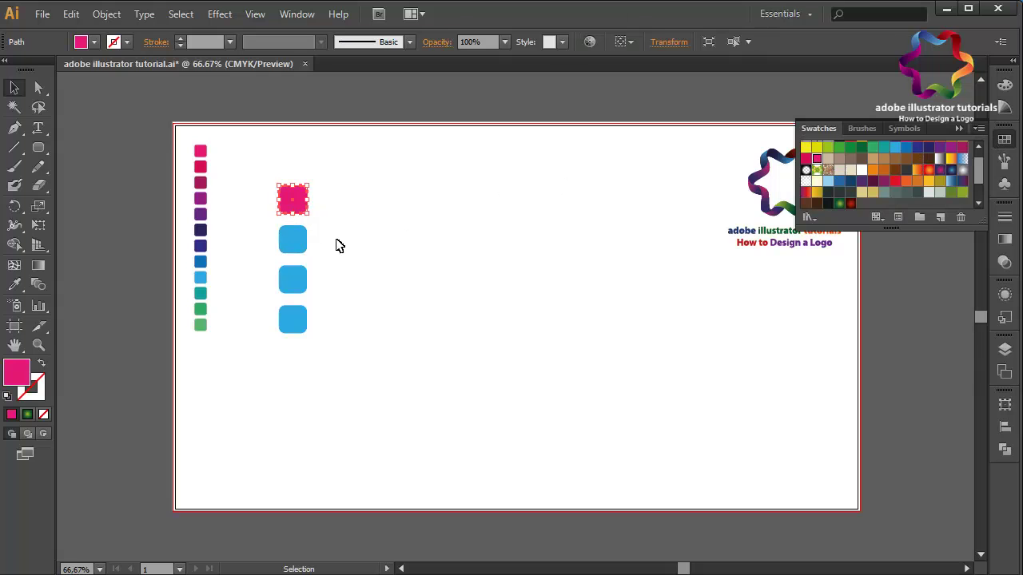
left_click(304, 234)
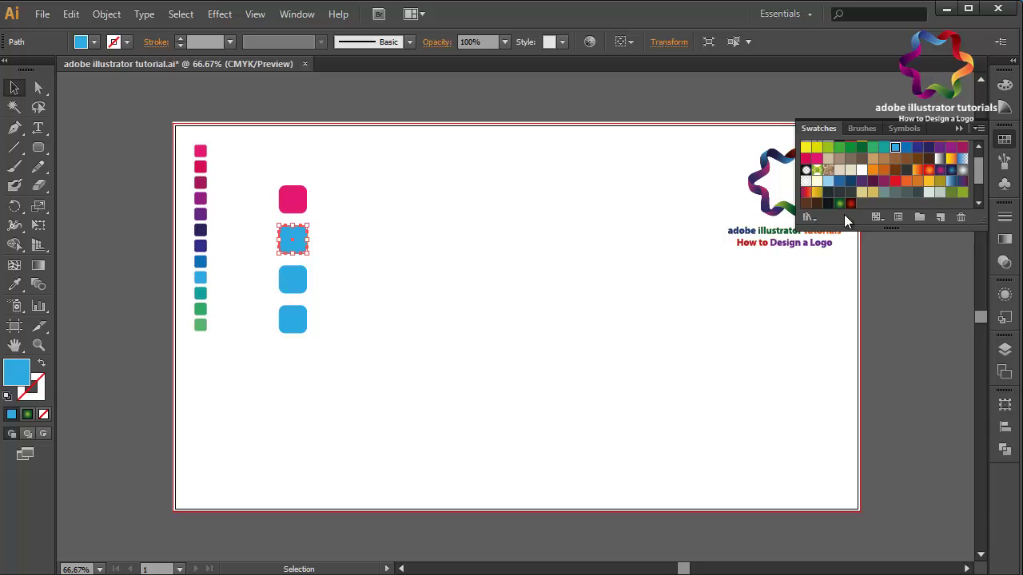
left_click(809, 159)
left_click(302, 284)
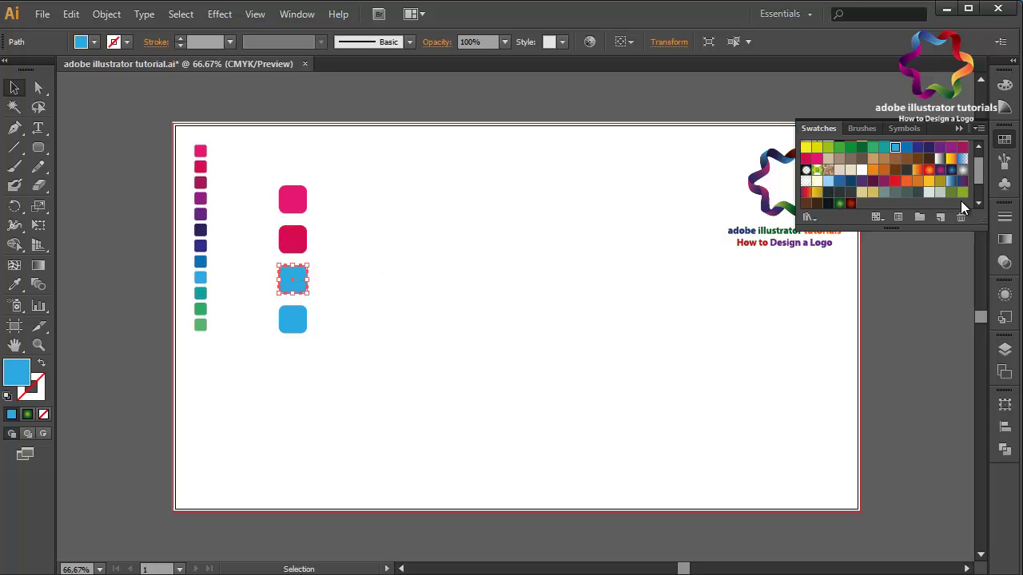
left_click(964, 157)
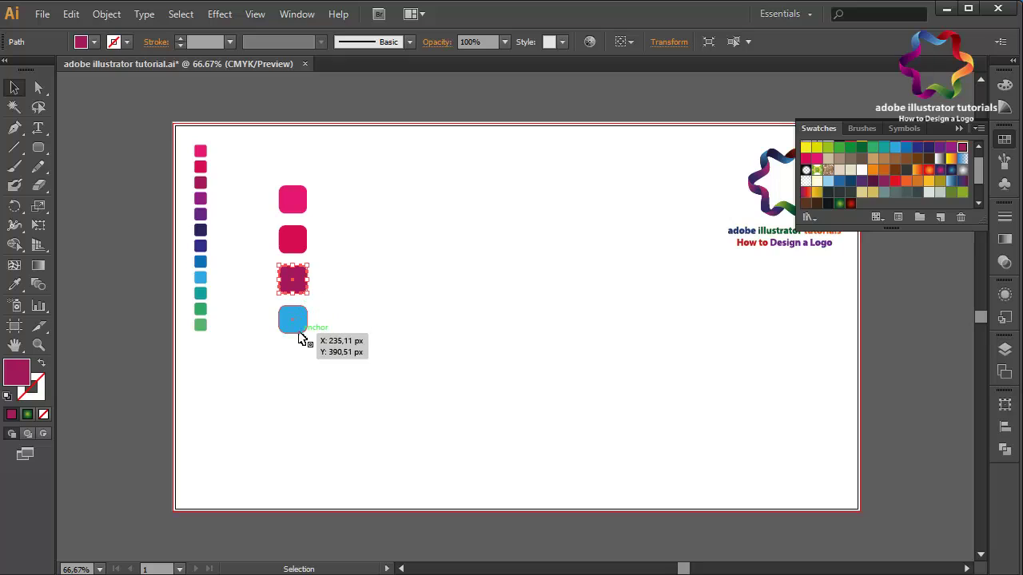
left_click(299, 331)
left_click(951, 148)
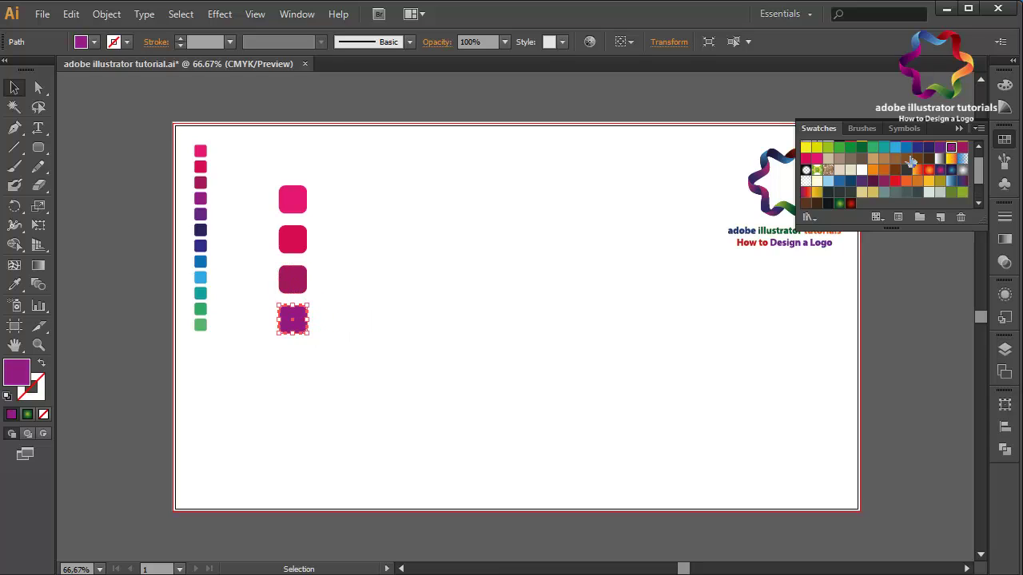
left_click_drag(328, 193, 291, 349)
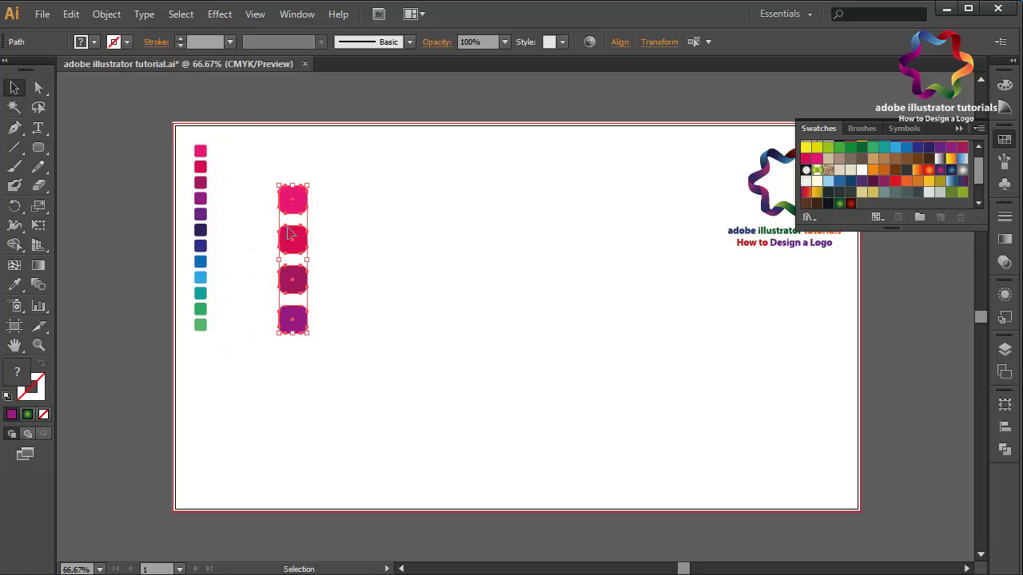
Delete the four test squares and group the twelve rainbow squares in the column
left_click_drag(331, 175, 290, 344)
key("Delete")
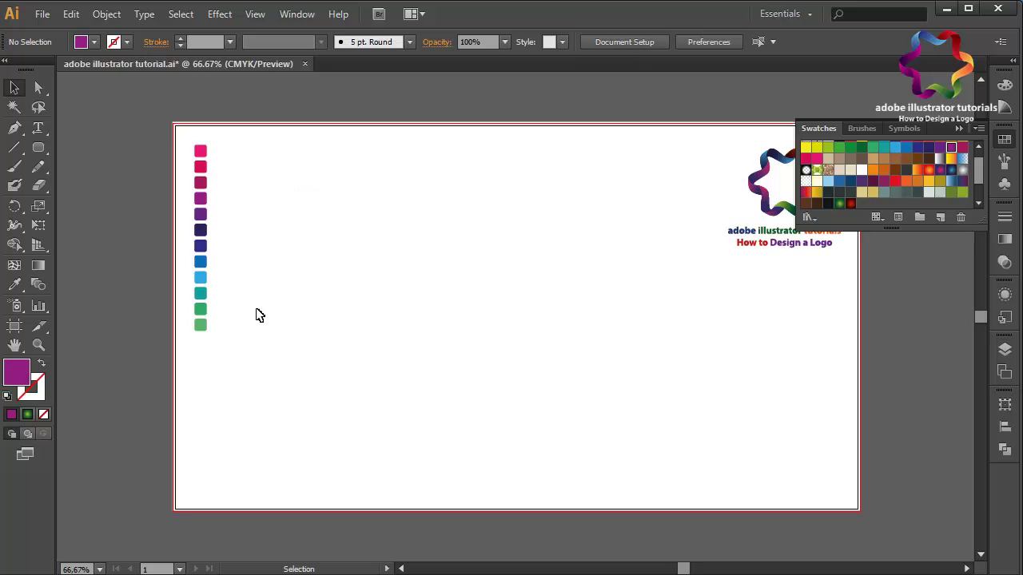
left_click_drag(227, 129, 193, 386)
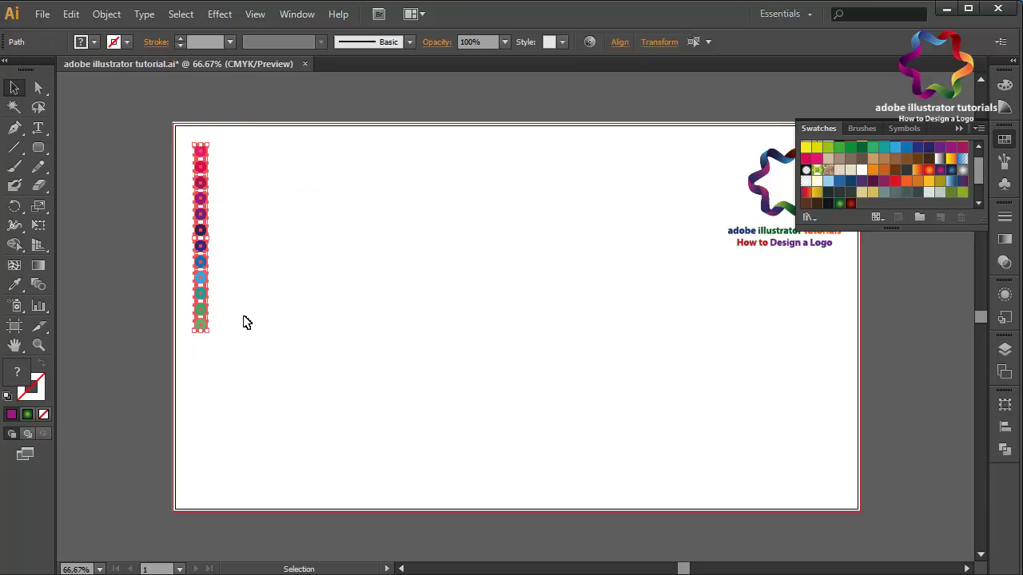
right_click(264, 328)
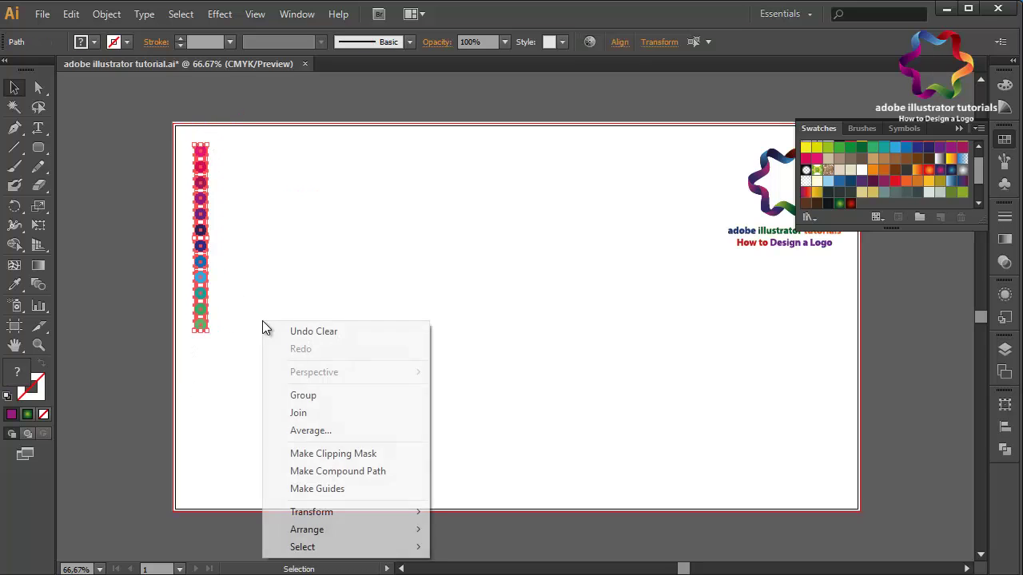
left_click(313, 399)
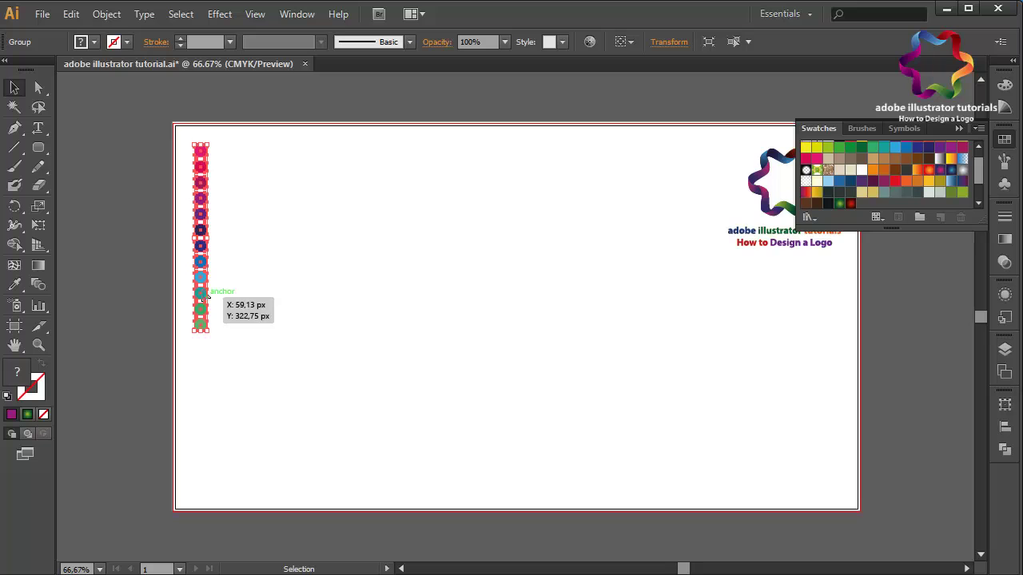
Copy and Paste in Front the grouped column, then shift the duplicate slightly right
left_click(71, 14)
left_click(97, 92)
left_click(76, 15)
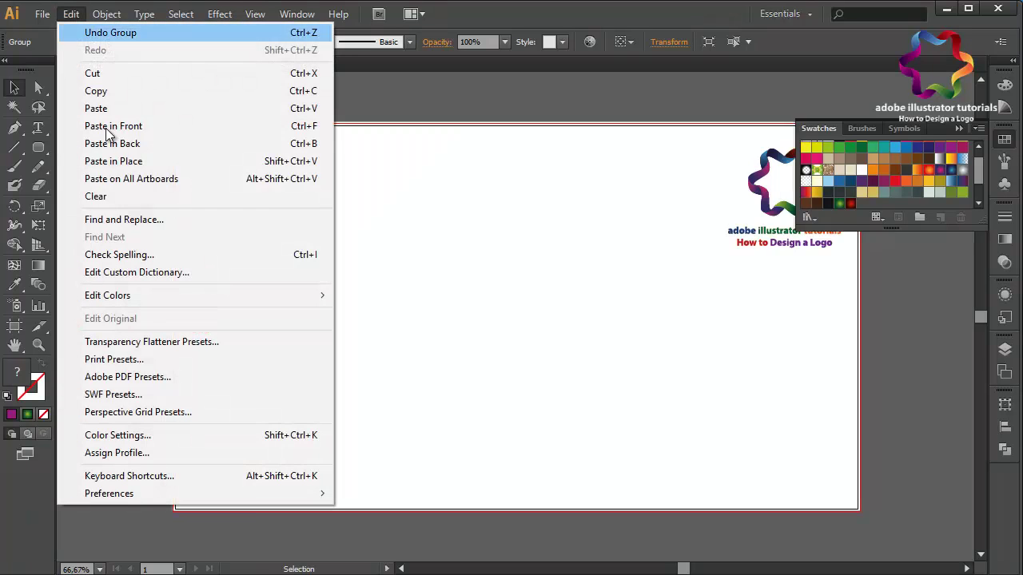
left_click(107, 126)
mouse_move(201, 196)
left_mouse_down()
mouse_move(204, 148)
mouse_move(208, 184)
mouse_move(221, 190)
left_mouse_up()
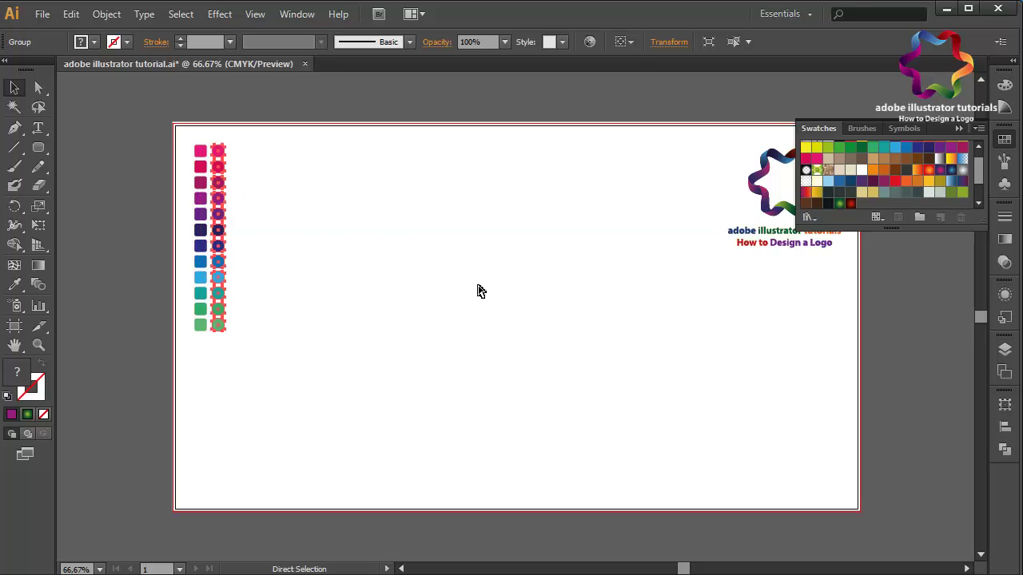
Duplicate the two rainbow columns and place the copy beside them, making four columns
key("ctrl+plus")
key("ctrl+plus")
scroll(480, 290, "left", 5)
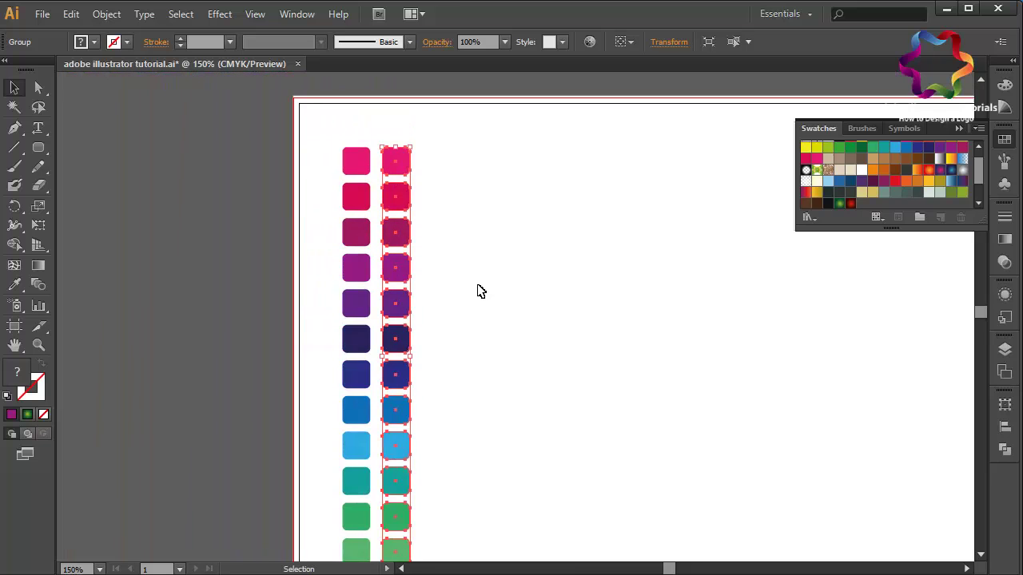
left_click_drag(440, 141, 342, 559)
left_click(71, 14)
left_click(96, 91)
left_click(71, 15)
left_click(130, 125)
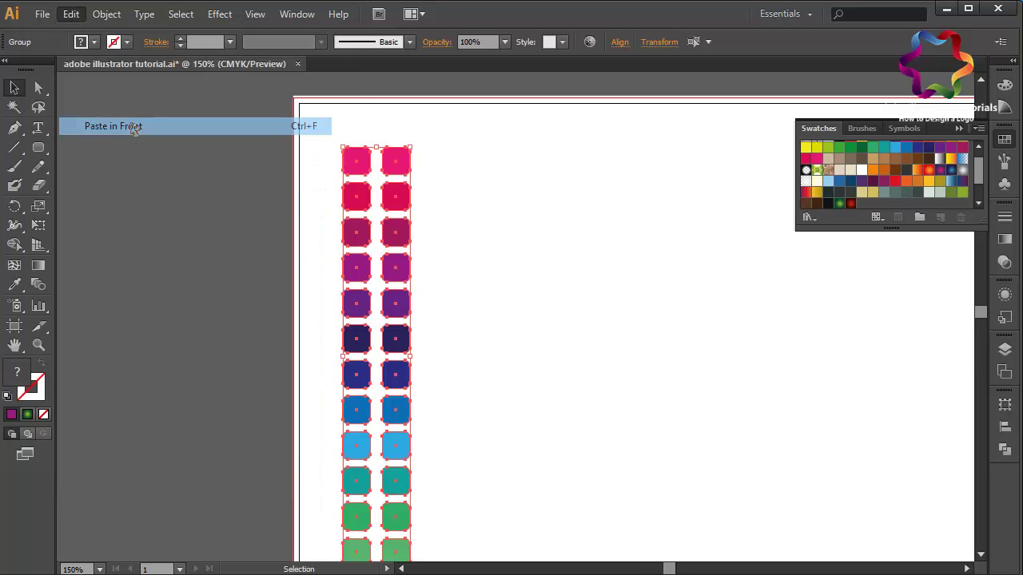
left_click_drag(361, 165, 444, 167)
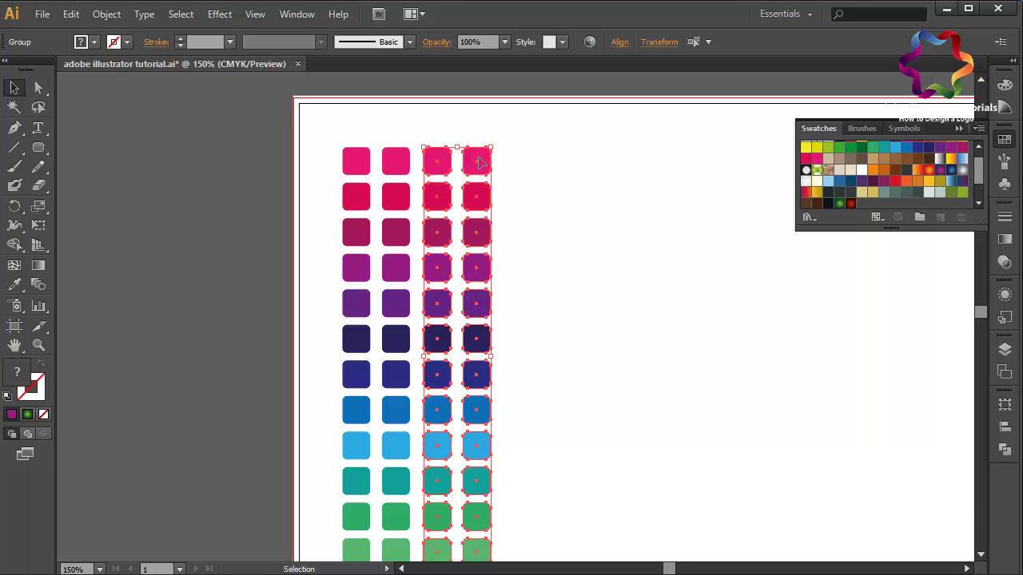
Duplicate the four-column grid 130 px to the right for eight columns, then select everything
scroll(183, 101, "down", 1)
left_click_drag(182, 101, 595, 499)
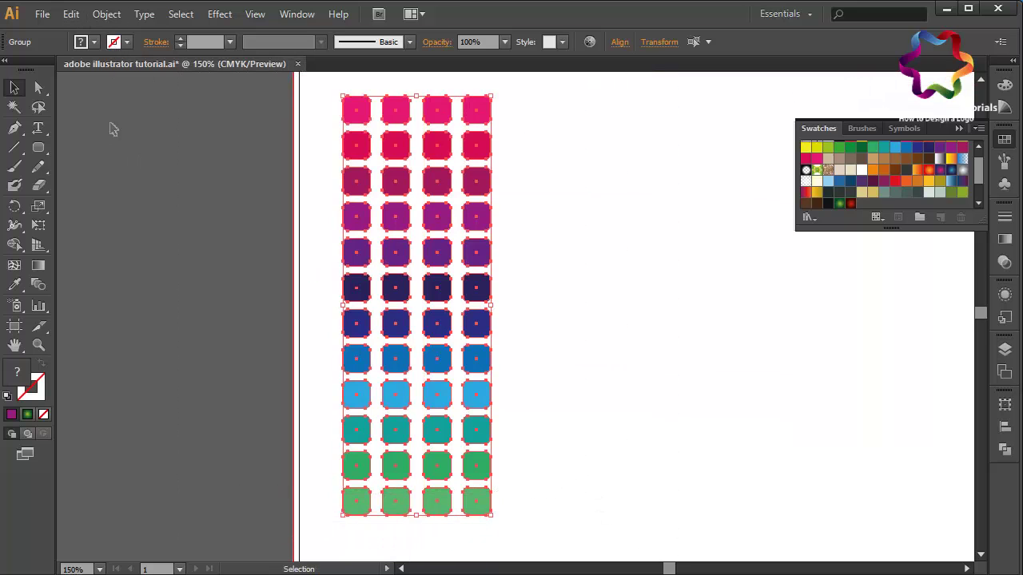
left_click(71, 14)
left_click(102, 91)
left_click(71, 15)
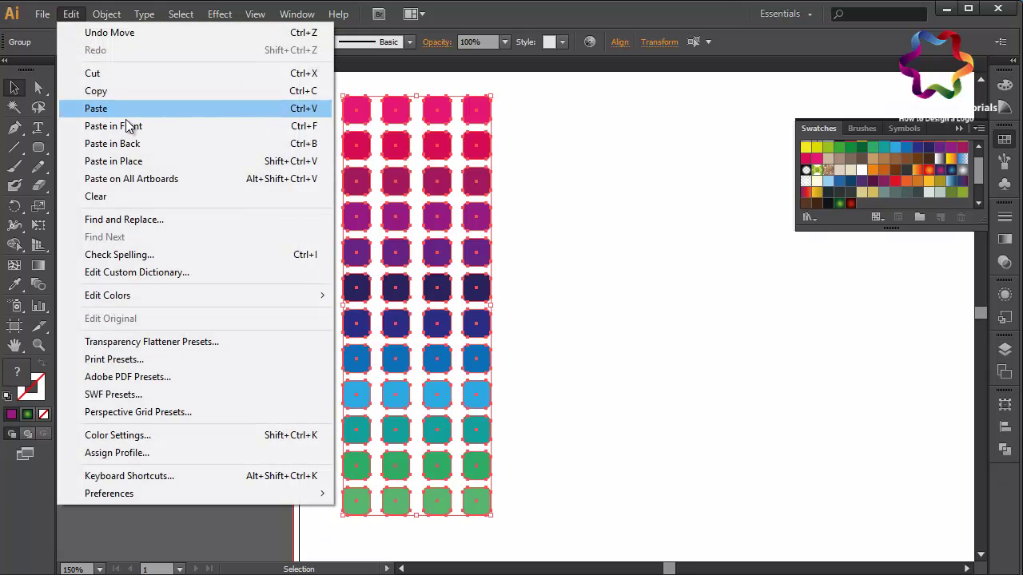
left_click(131, 130)
left_click_drag(354, 154, 512, 155)
left_click(959, 128)
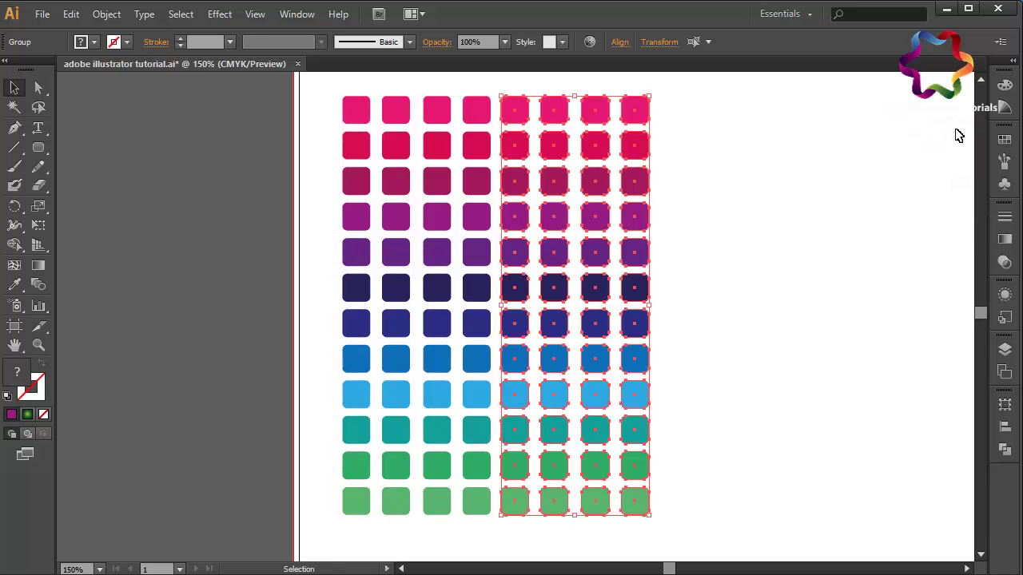
left_click_drag(772, 107, 309, 493)
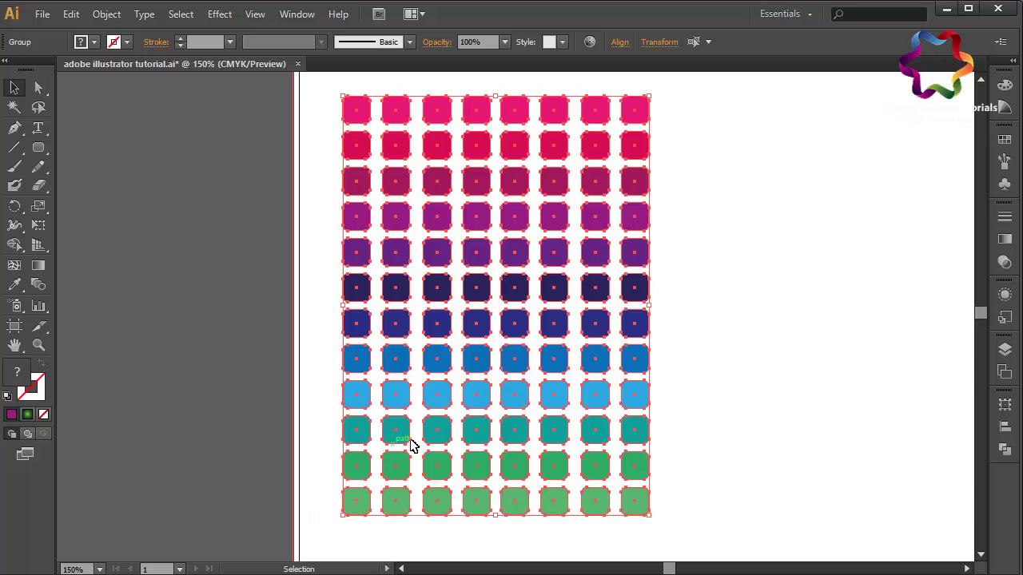
Duplicate the eight-column grid and place the copy beside it, making sixteen columns
left_click(71, 15)
left_click(105, 91)
left_click(73, 16)
left_click(120, 126)
left_click_drag(355, 132, 671, 121)
Select and nudge the whole tile grid, then save it as symbol New Symbol 1
left_click_drag(257, 109, 968, 514)
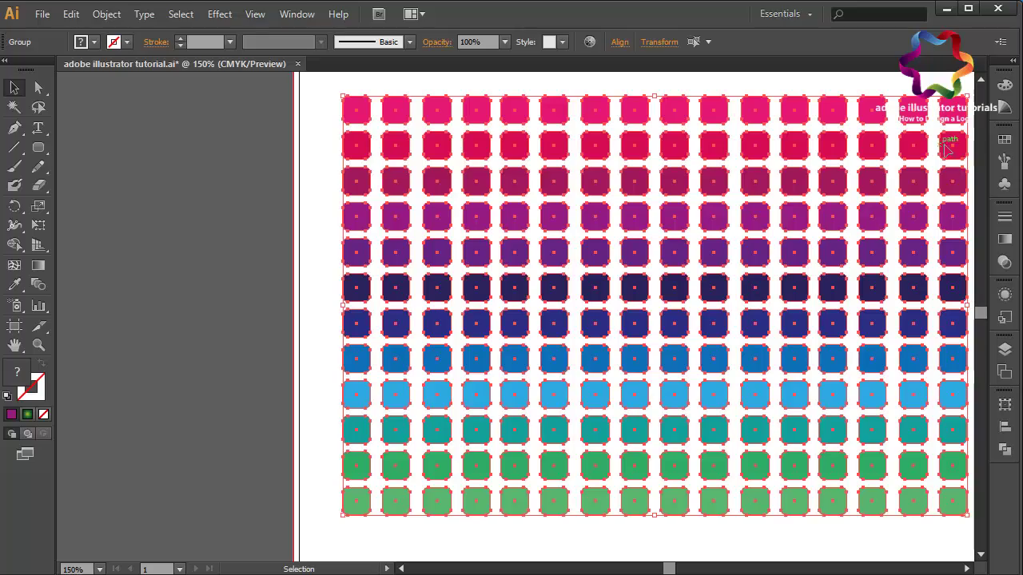
mouse_move(950, 150)
left_mouse_down()
mouse_move(919, 168)
mouse_move(931, 166)
mouse_move(908, 193)
left_mouse_up()
left_click(1004, 184)
left_click(491, 374)
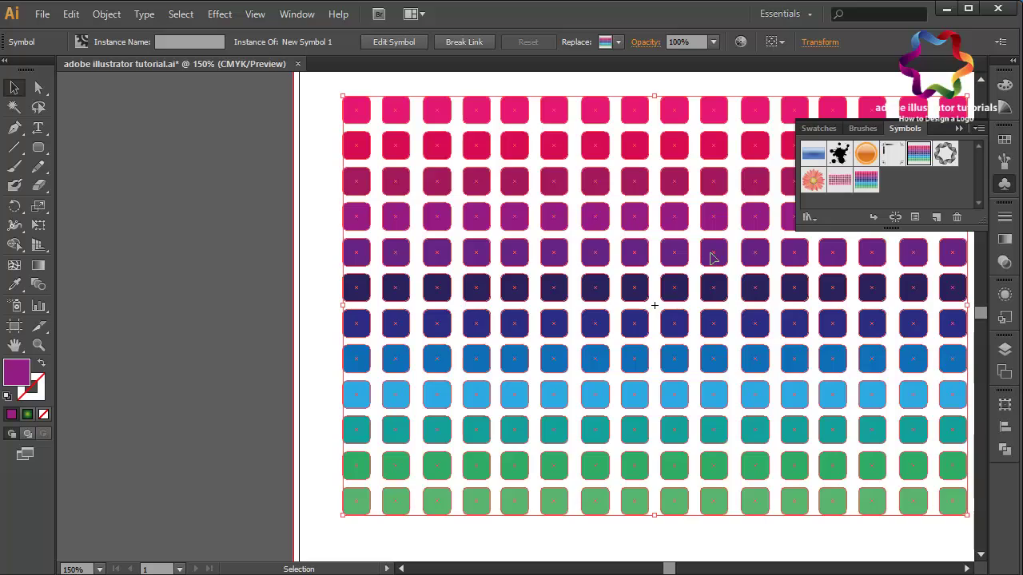
Delete the tile grid and draw a grey-filled circle on the artboard
key("Delete")
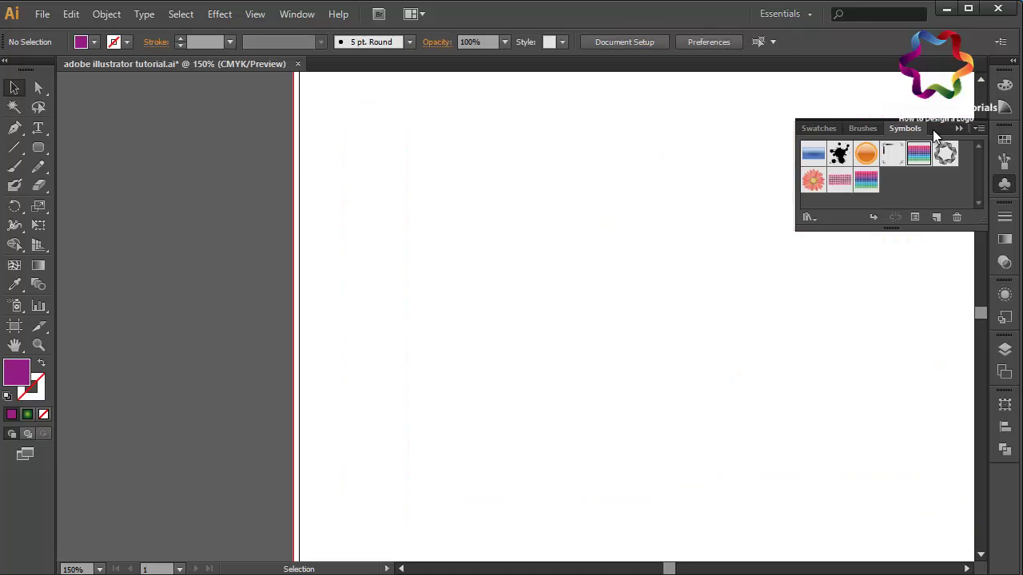
left_click(958, 128)
left_click_drag(38, 149, 107, 189)
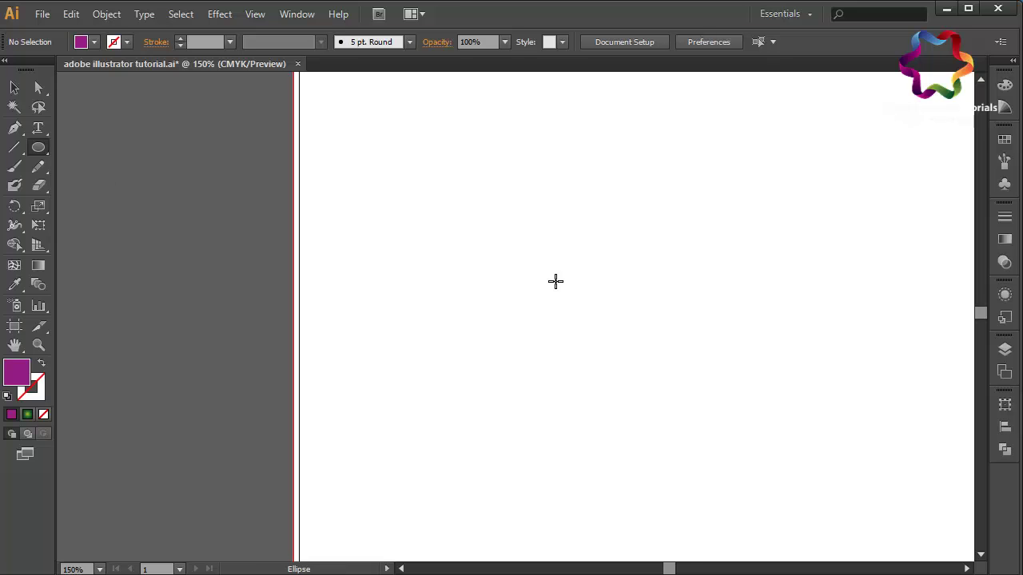
key("ctrl+0")
left_click_drag(368, 214, 583, 430)
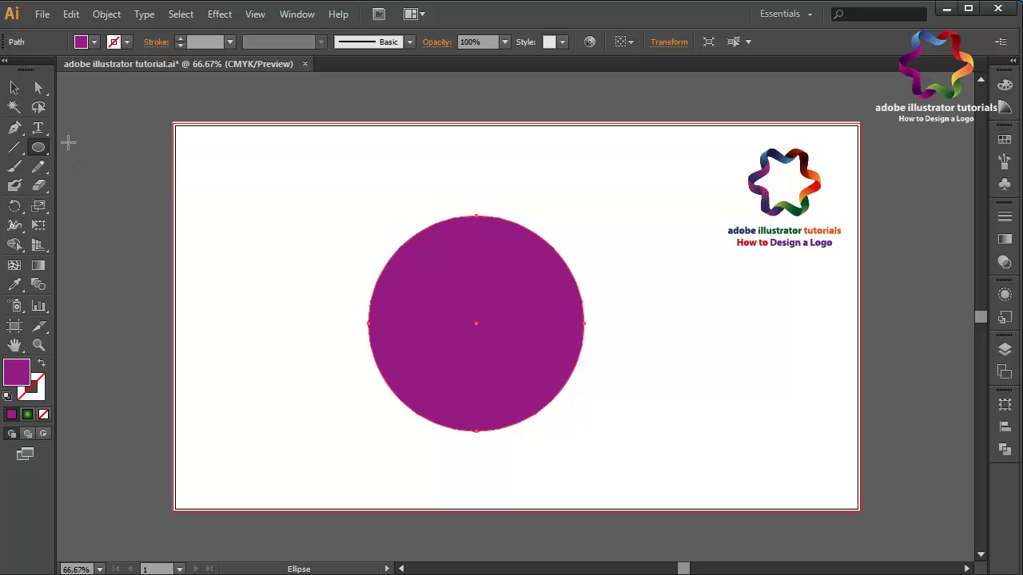
left_click(1004, 139)
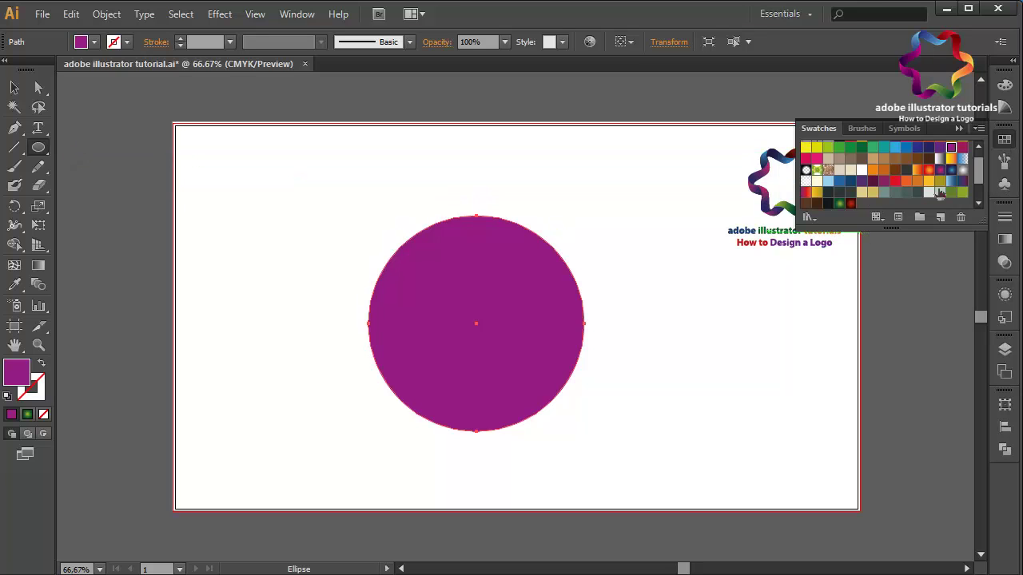
scroll(938, 189, "down", 2)
left_click(873, 186)
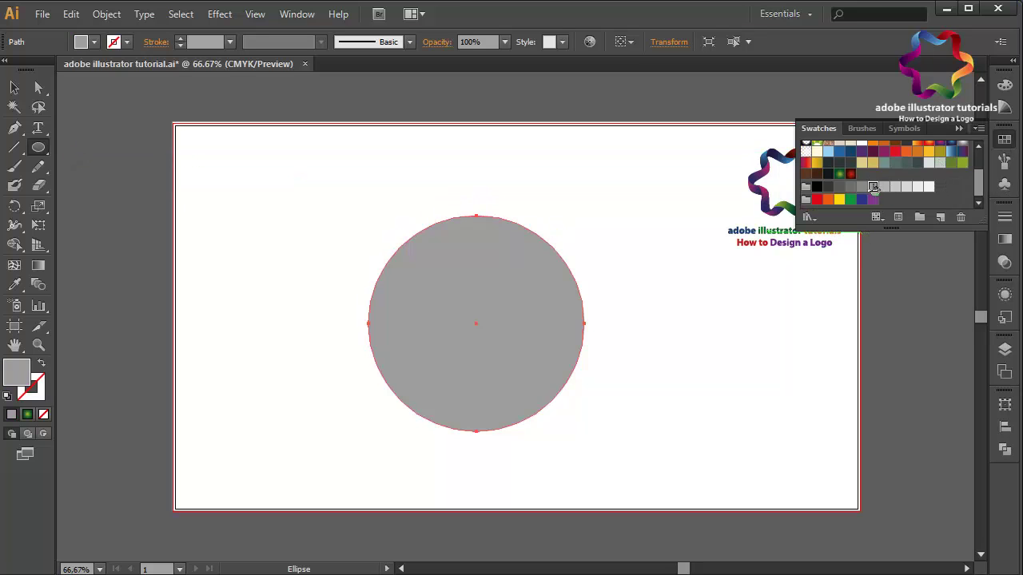
Draw a 514.48 px square from the circle's top over its right half
left_click(39, 148)
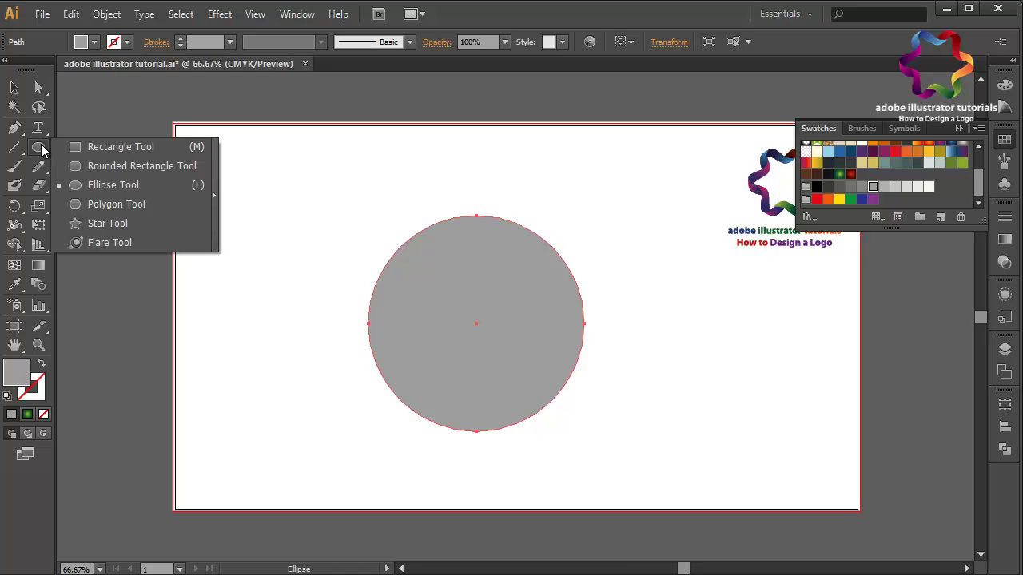
left_click(90, 148)
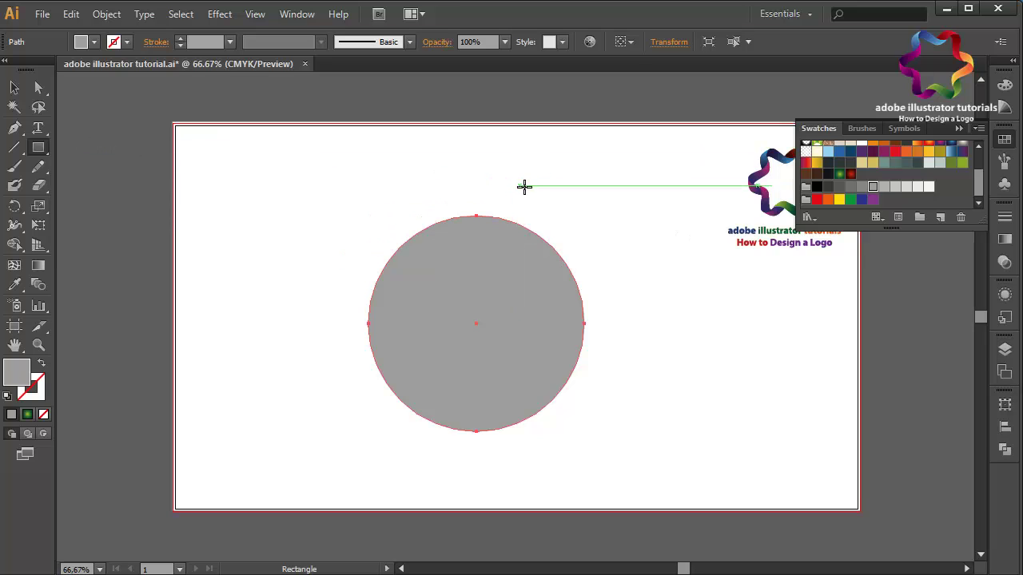
mouse_move(474, 186)
left_mouse_down()
mouse_move(732, 461)
mouse_move(747, 458)
left_mouse_up()
Subtract the square from the circle with Pathfinder Minus Front, leaving the left half-circle
key("v")
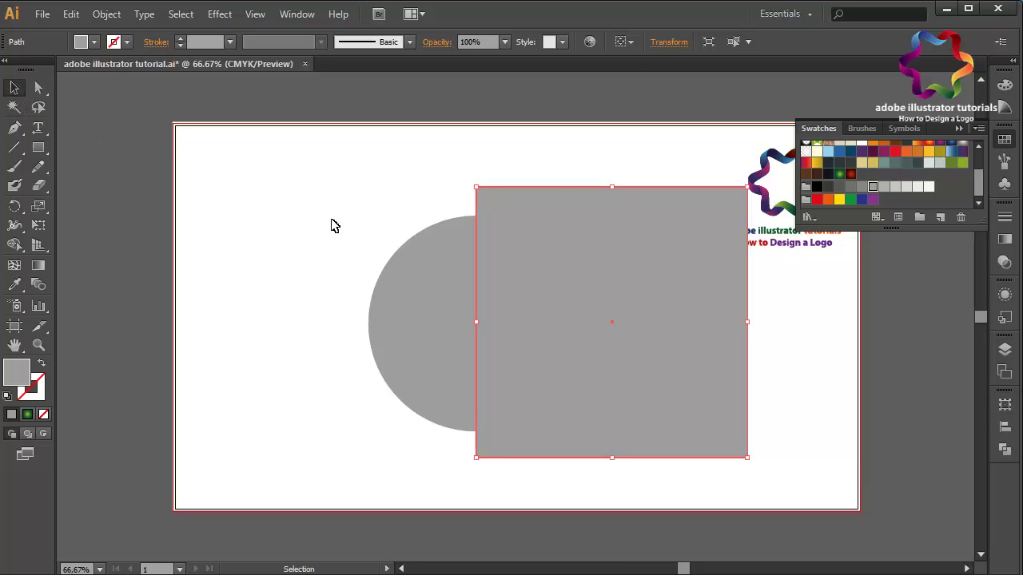
left_click(433, 272, "shift")
left_click(1004, 450)
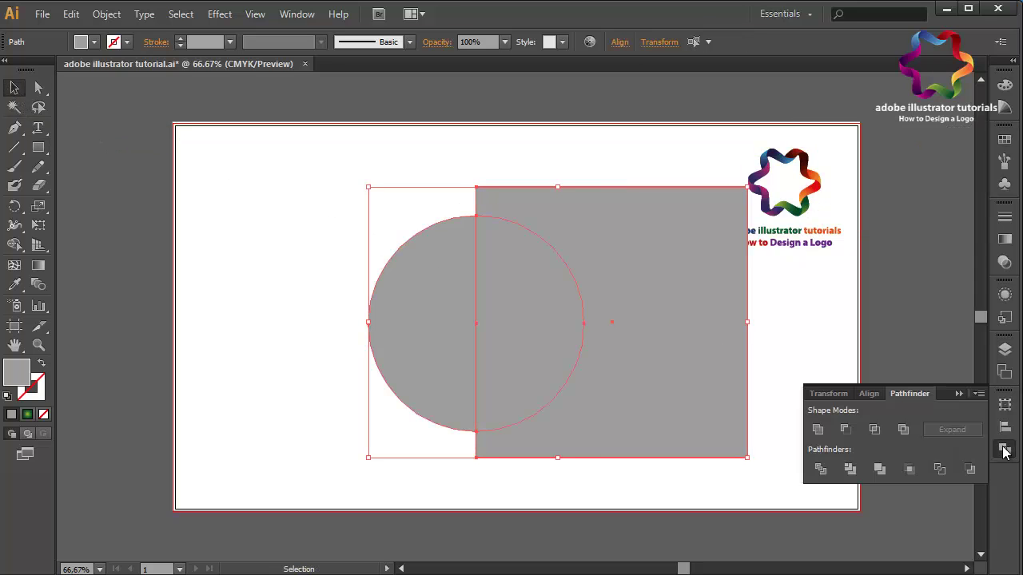
left_click(845, 429)
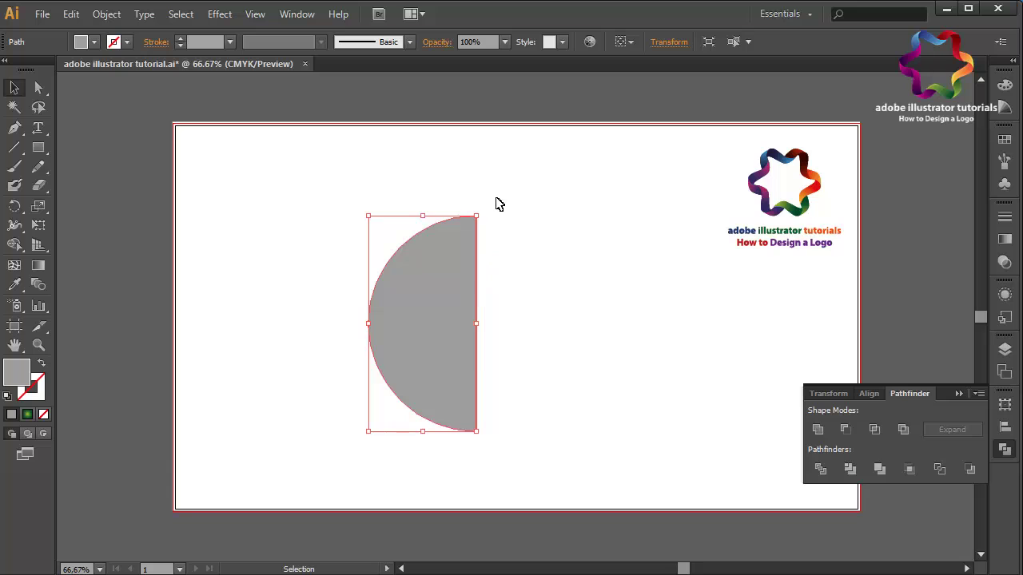
left_click(958, 394)
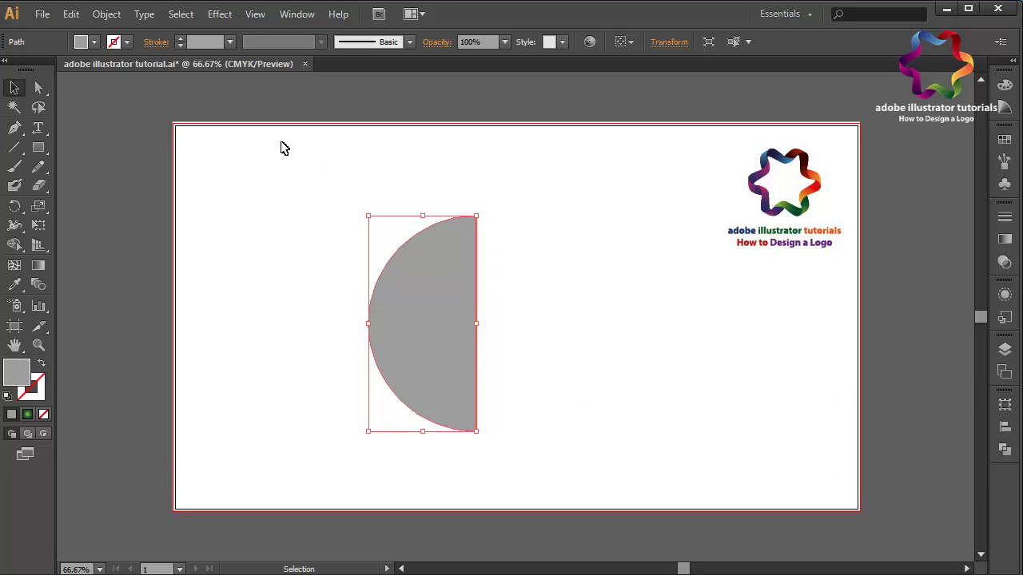
left_click(227, 15)
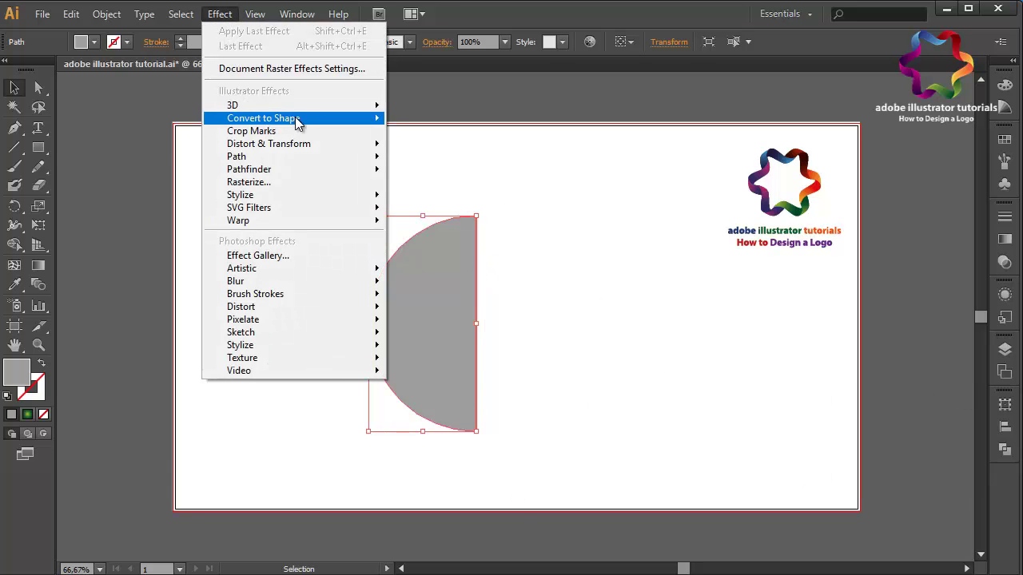
mouse_move(308, 109)
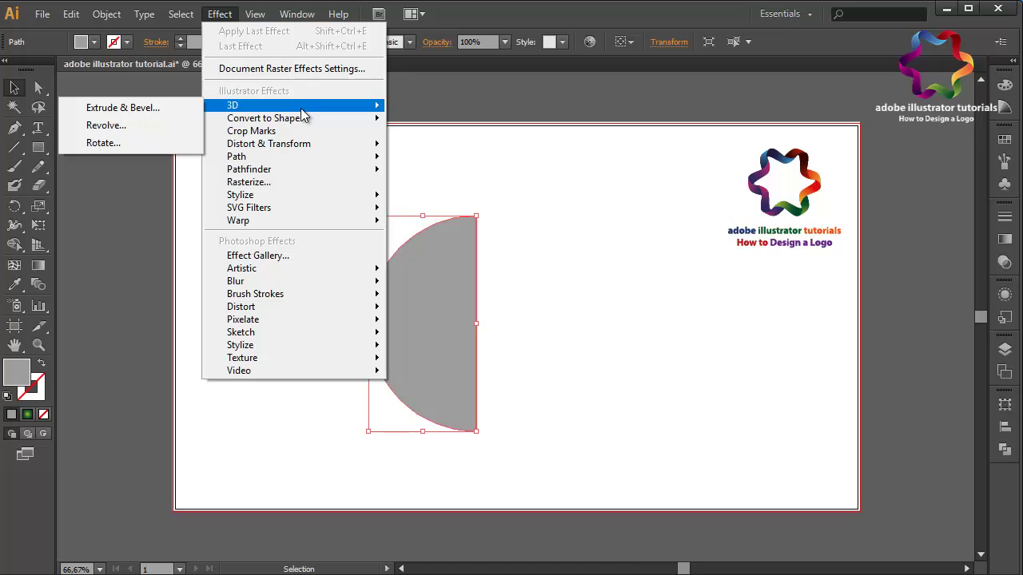
left_click(137, 125)
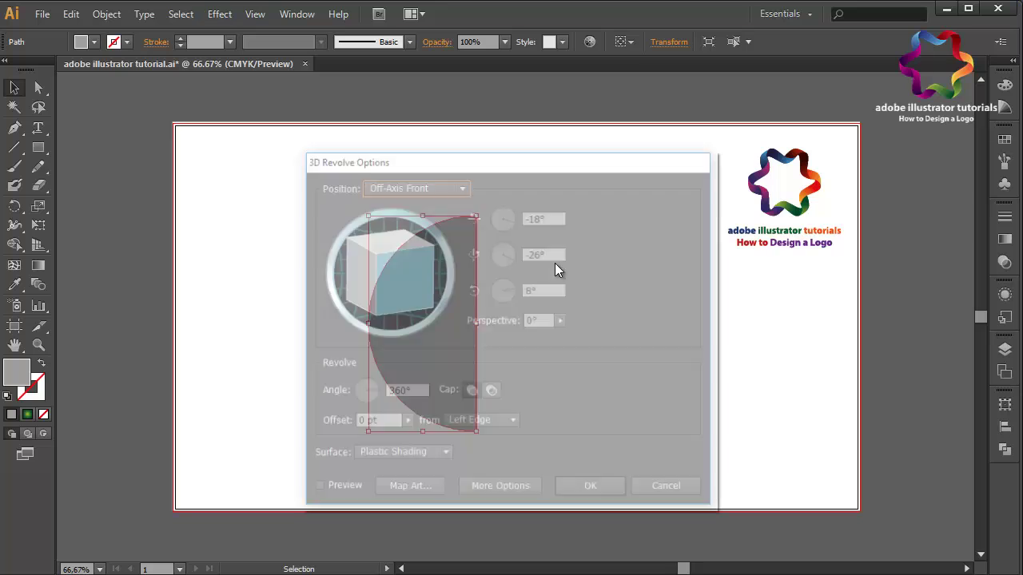
left_click_drag(436, 162, 464, 91)
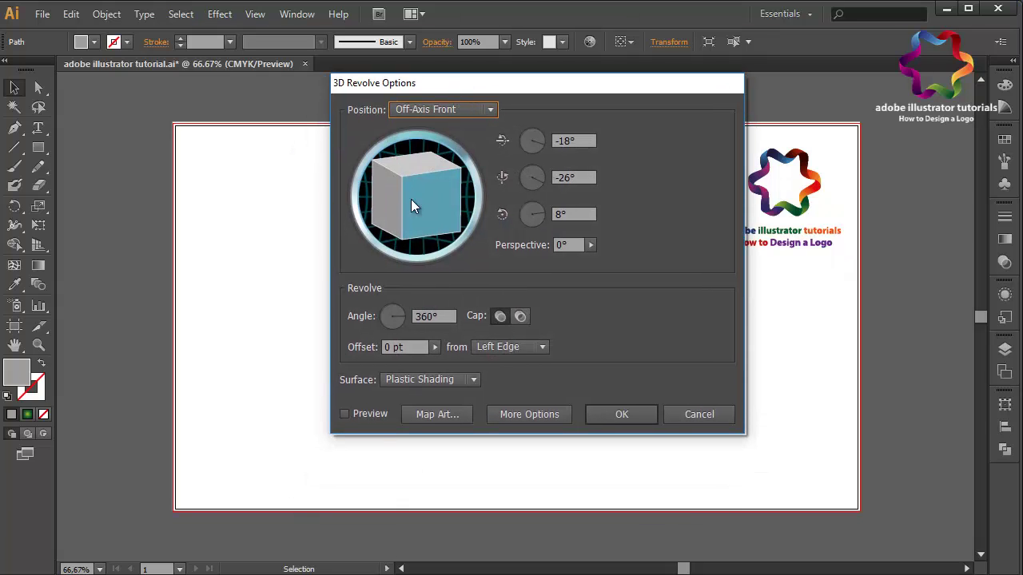
left_click(357, 413)
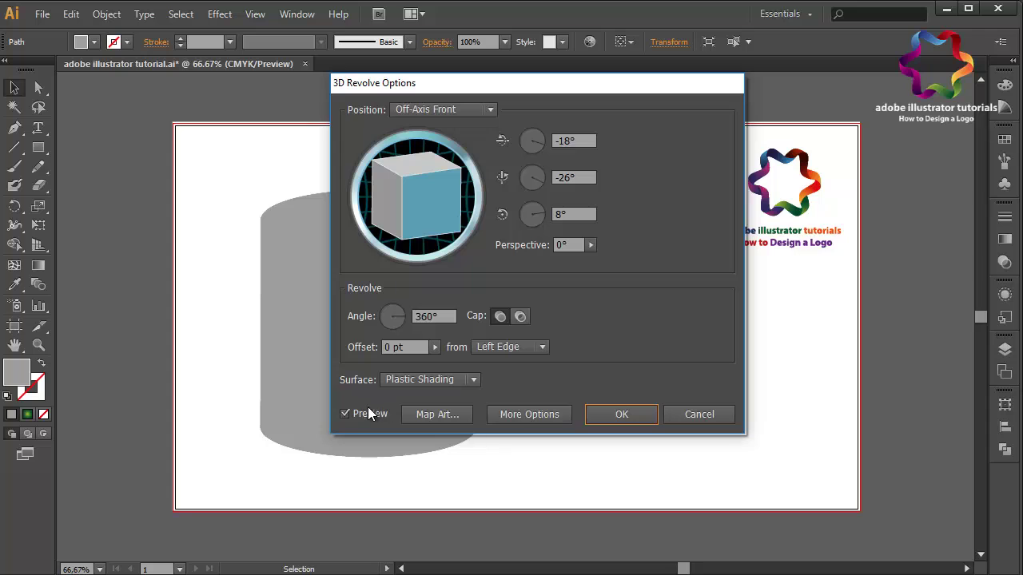
left_click(714, 417)
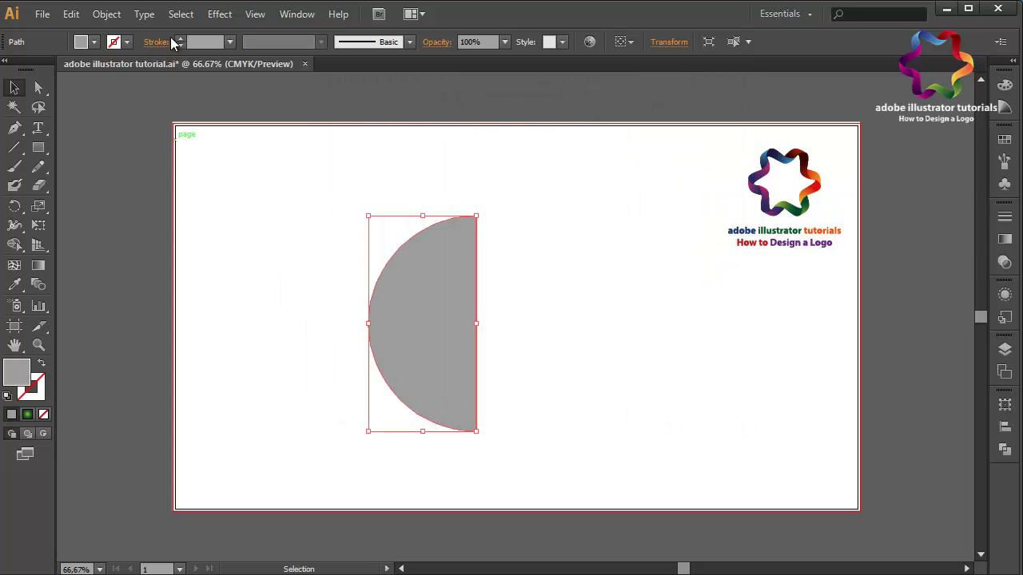
left_click(220, 14)
mouse_move(294, 111)
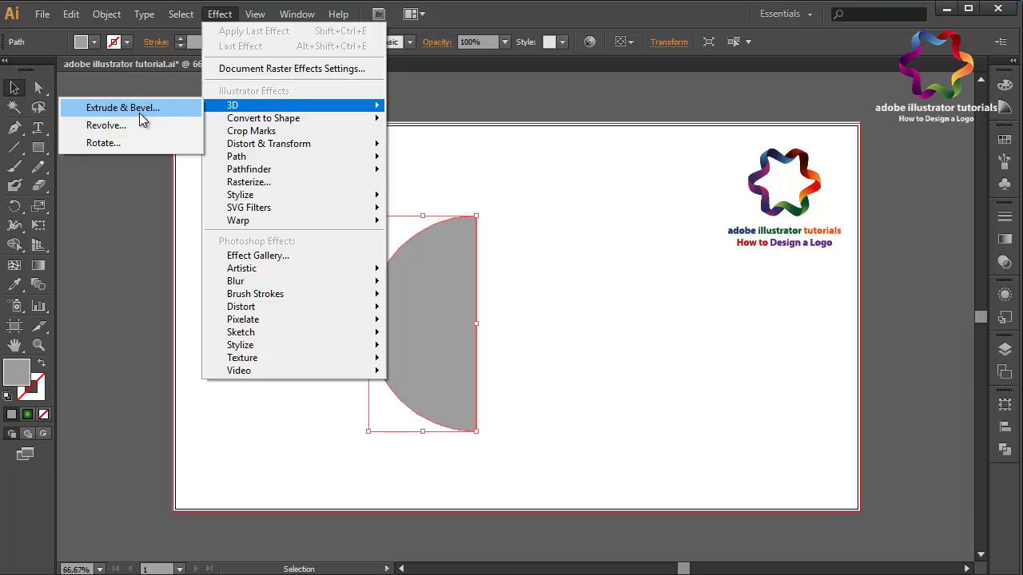
left_click(462, 337)
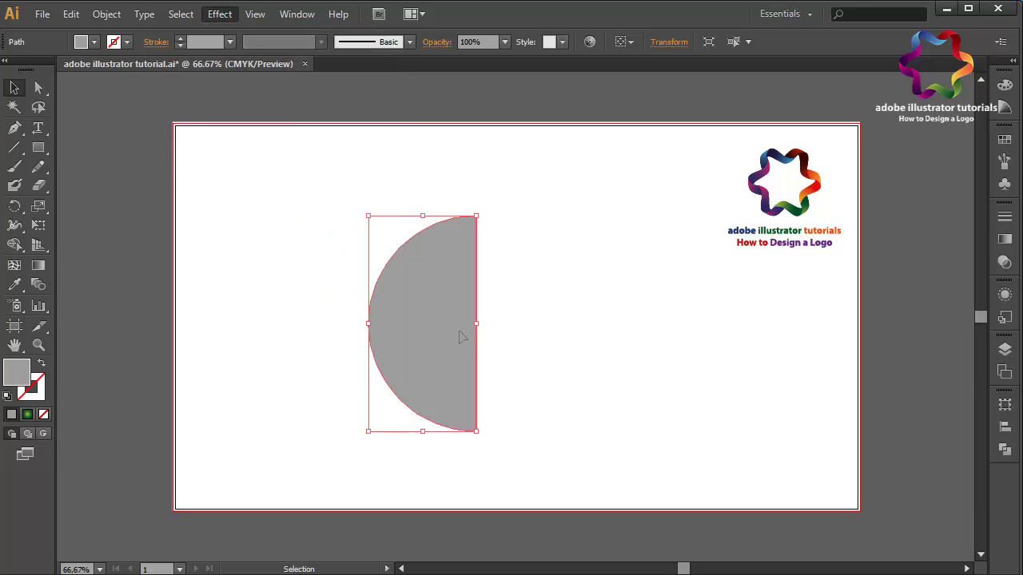
Delete the old half-circle and draw a new grey circle in the artboard's middle
key("Delete")
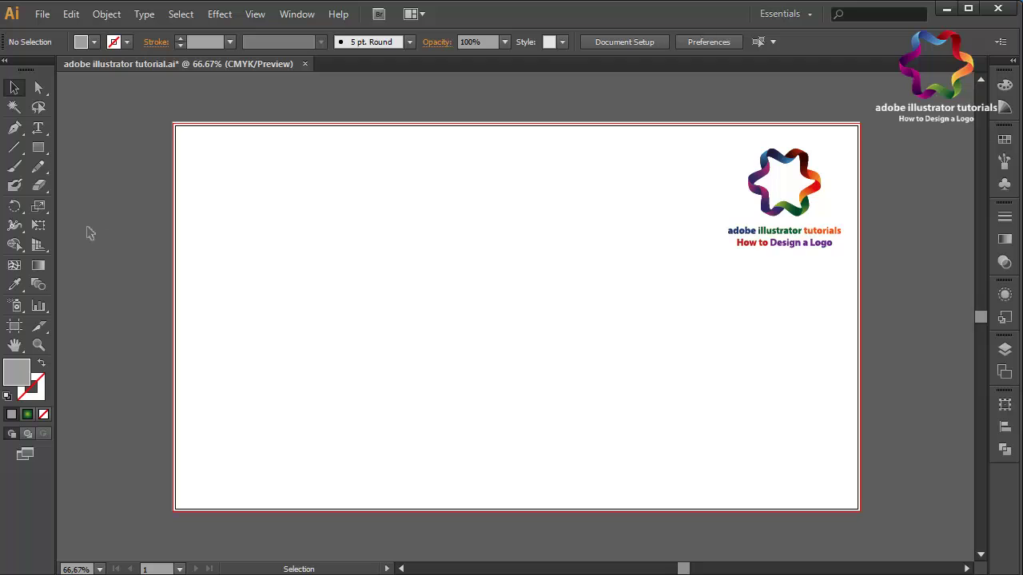
left_click_drag(40, 147, 96, 184)
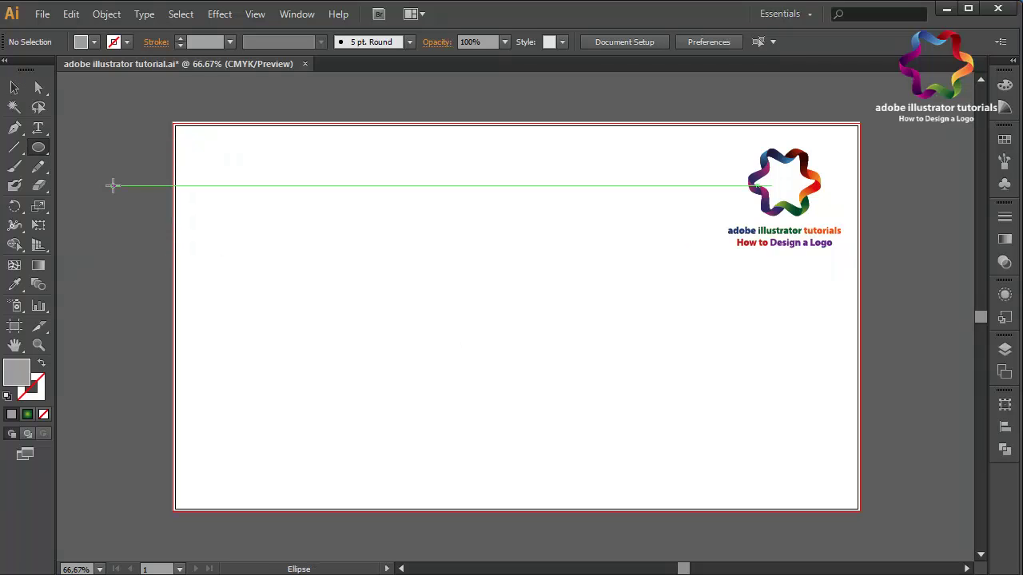
left_click_drag(338, 206, 594, 460)
Cover the circle's left half with a square and cut it away with Minus Front
left_click_drag(38, 148, 89, 151)
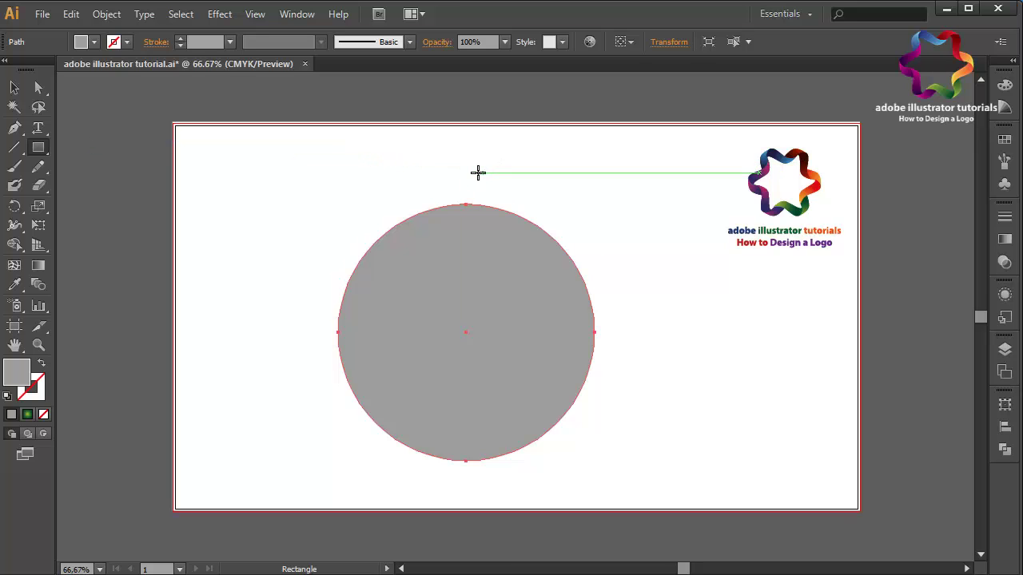
left_click_drag(463, 172, 265, 488)
key("v")
left_click(493, 326, "shift")
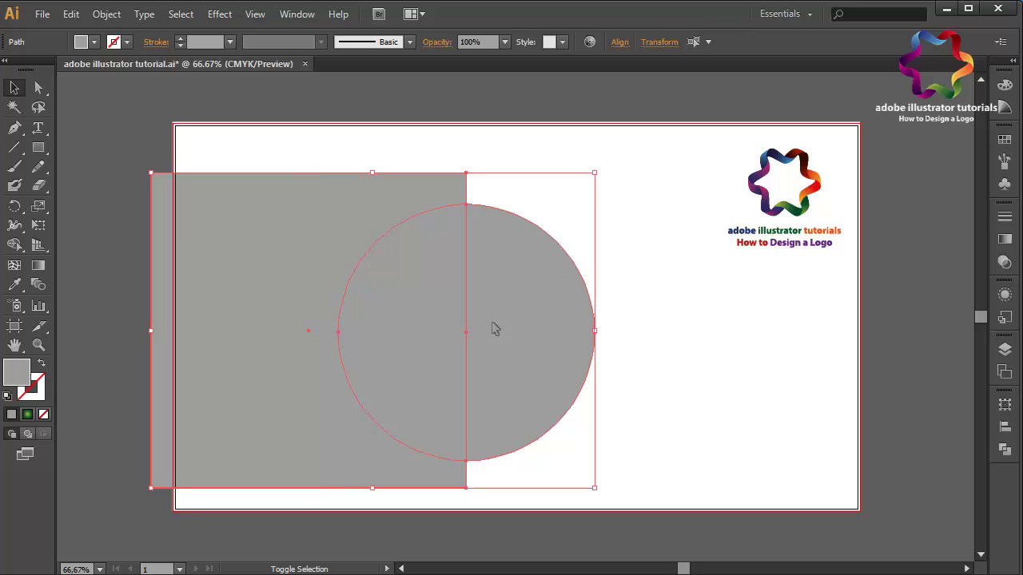
left_click(1005, 451)
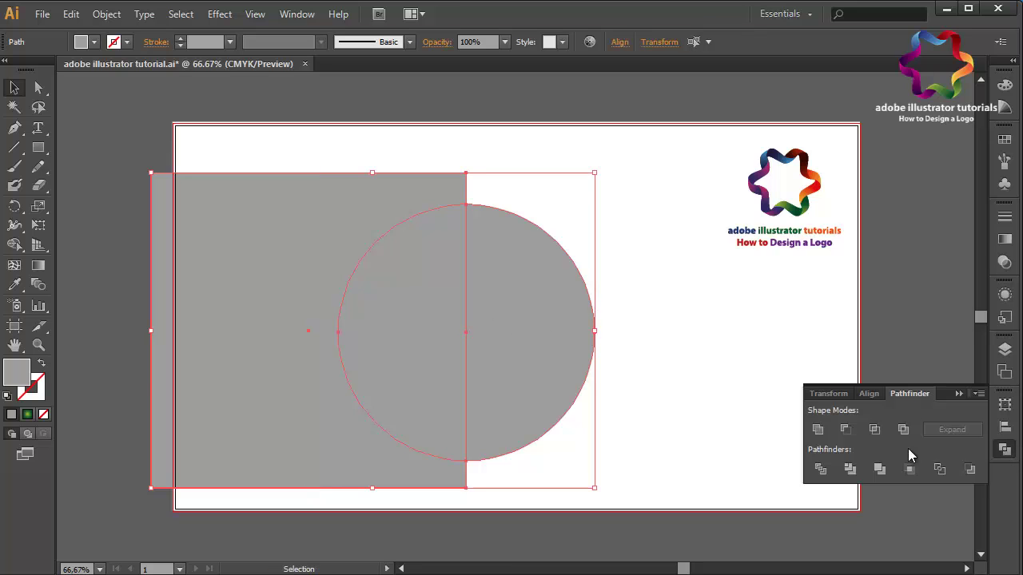
left_click(845, 429)
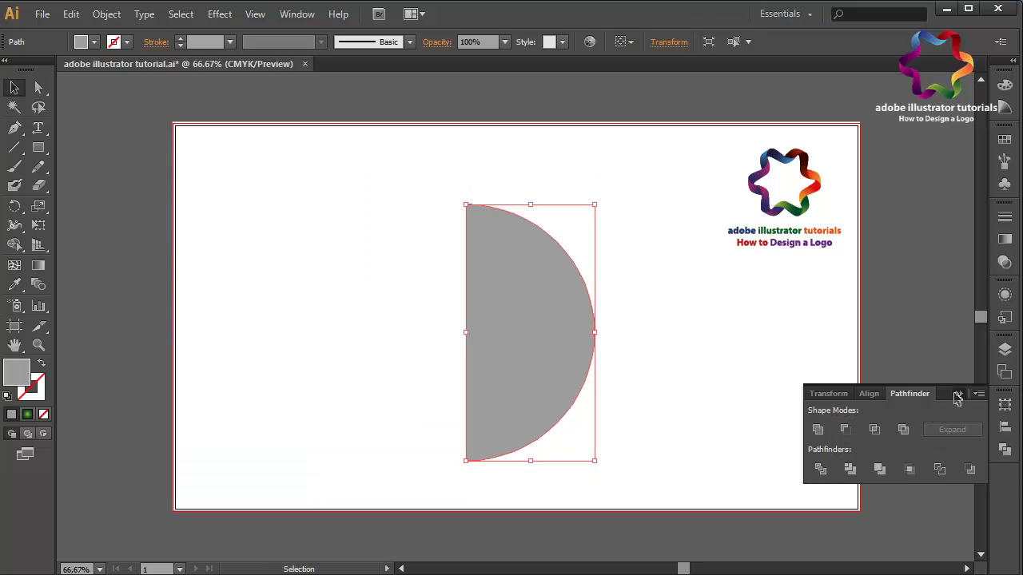
Apply Effect > 3D > Revolve to the half-circle and preview the 360° grey sphere
left_click(957, 394)
left_click(220, 13)
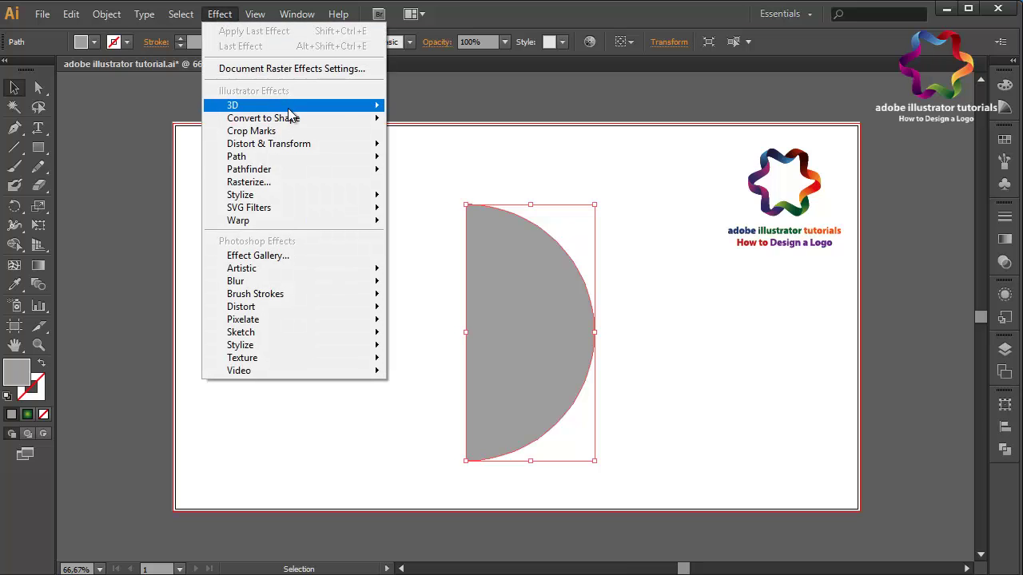
mouse_move(306, 107)
left_click(170, 123)
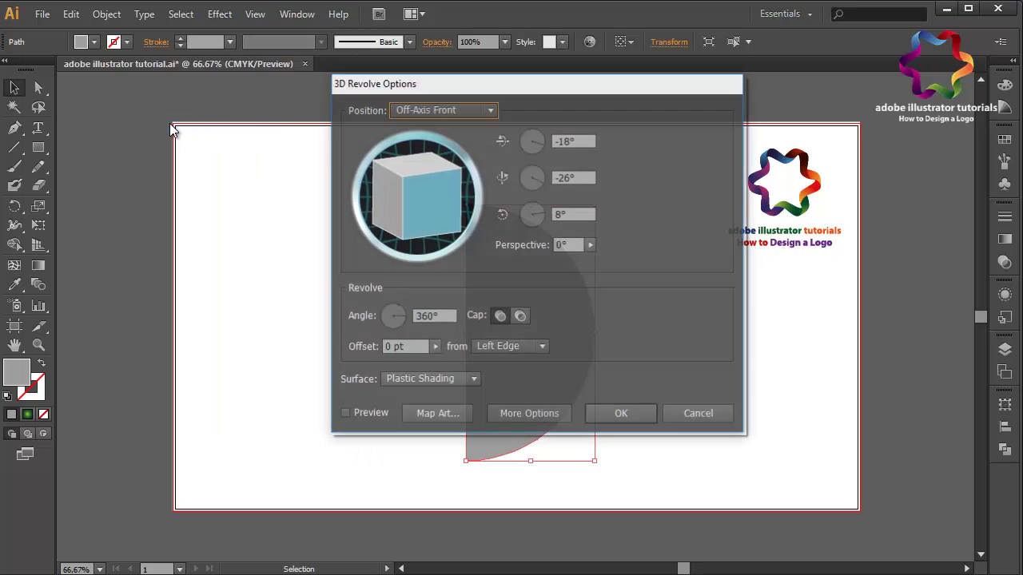
left_click(357, 415)
left_click_drag(583, 83, 865, 74)
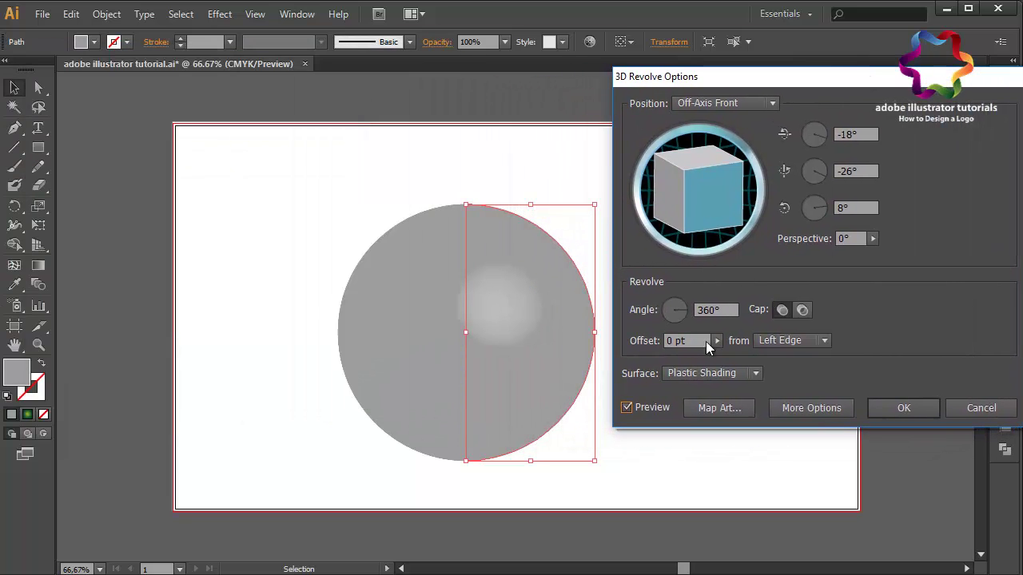
In Map Art, choose the great box symbol for the sphere's surface
left_click(712, 409)
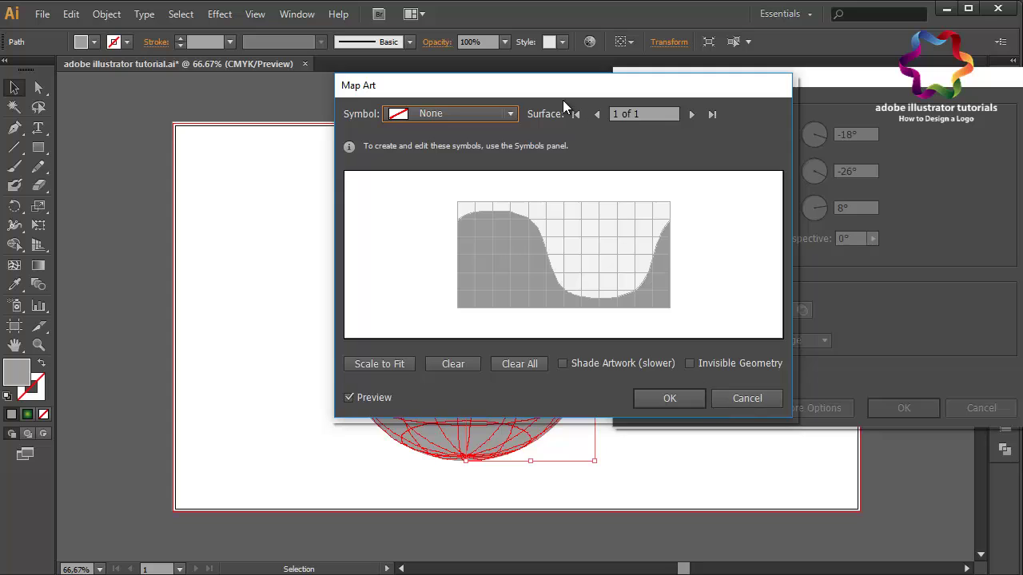
left_click_drag(562, 96, 838, 99)
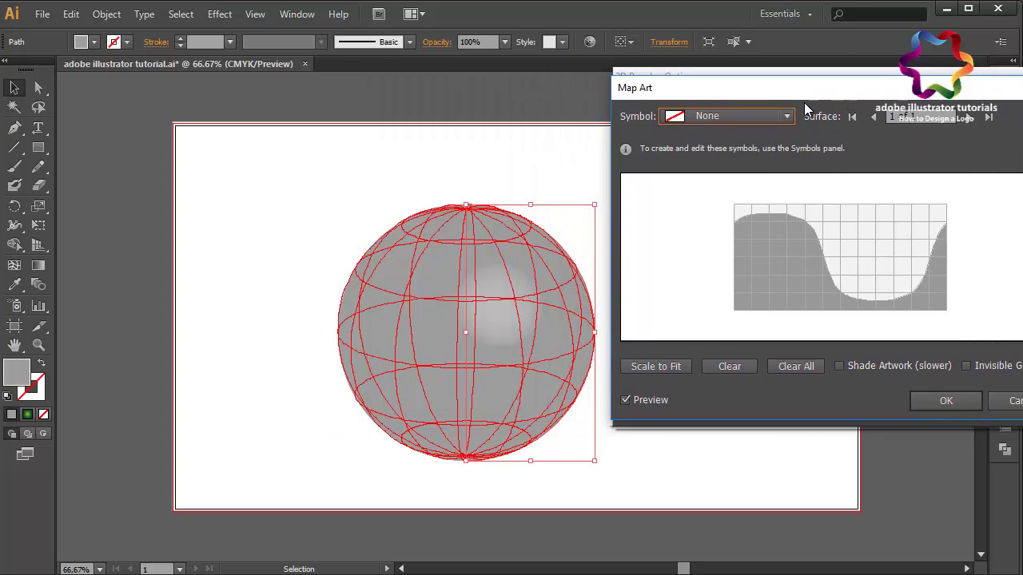
left_click(710, 120)
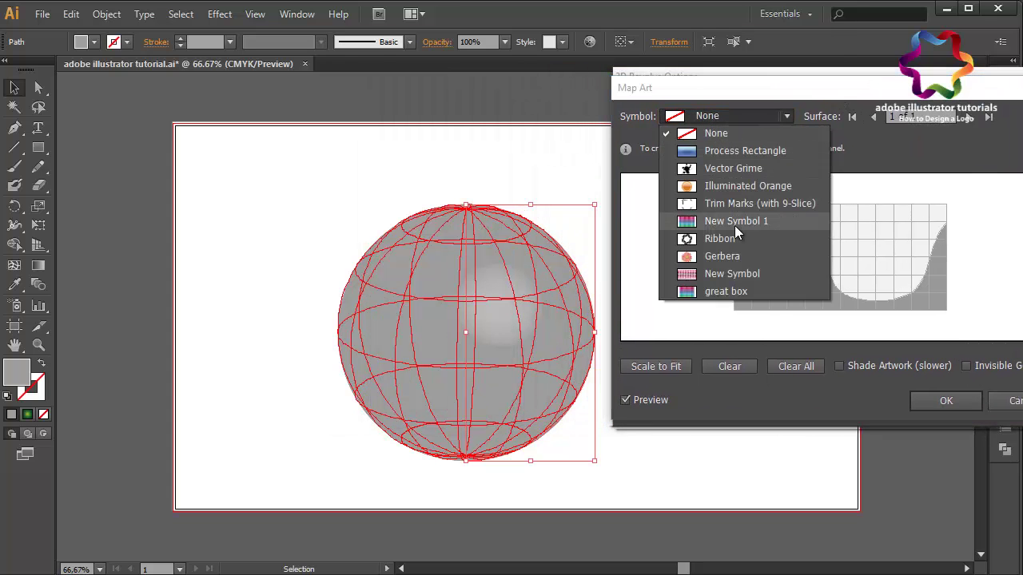
left_click(773, 291)
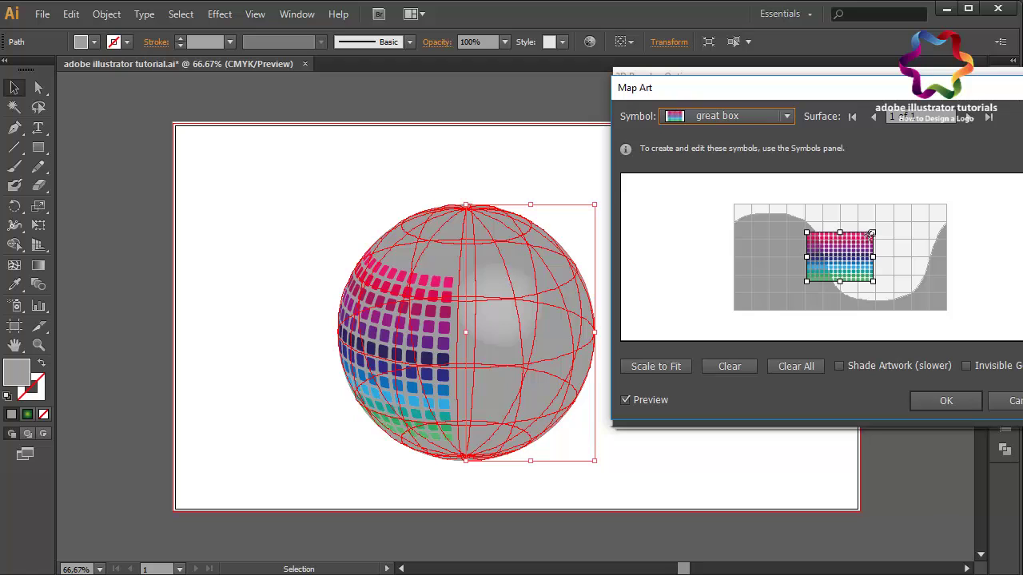
Enlarge the tile art to cover the surface map and rotate it about 45°
left_click_drag(874, 232, 967, 173)
left_click_drag(917, 224, 897, 257)
mouse_move(948, 318)
left_mouse_down()
mouse_move(935, 308)
mouse_move(948, 317)
left_mouse_up()
mouse_move(886, 274)
left_mouse_down()
mouse_move(906, 290)
mouse_move(902, 283)
left_mouse_up()
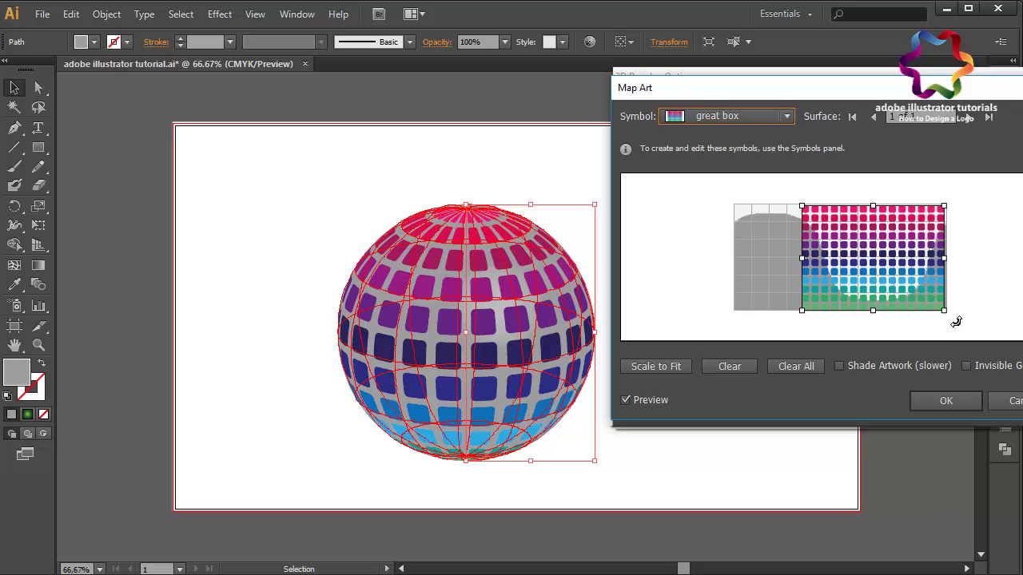
left_click_drag(954, 318, 993, 255)
left_click_drag(908, 263, 933, 252)
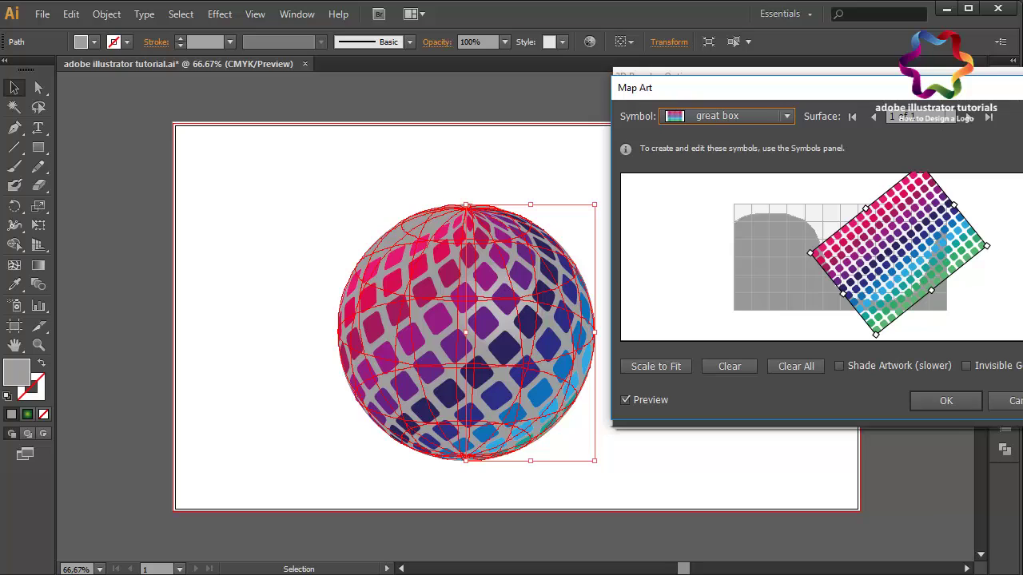
Enable Invisible Geometry to hide the grey sphere and confirm the mapping
left_click_drag(943, 97, 612, 88)
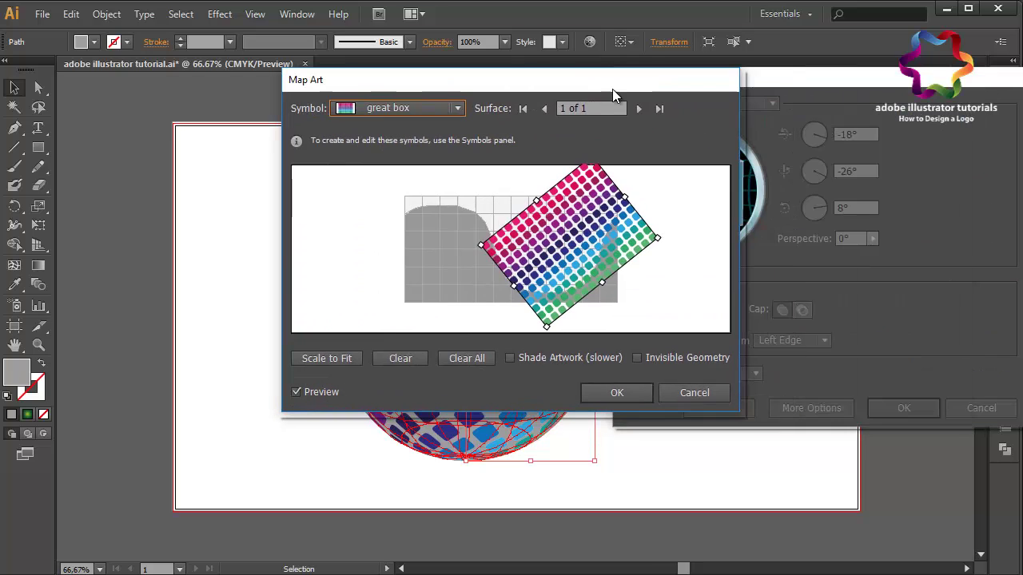
left_click(637, 358)
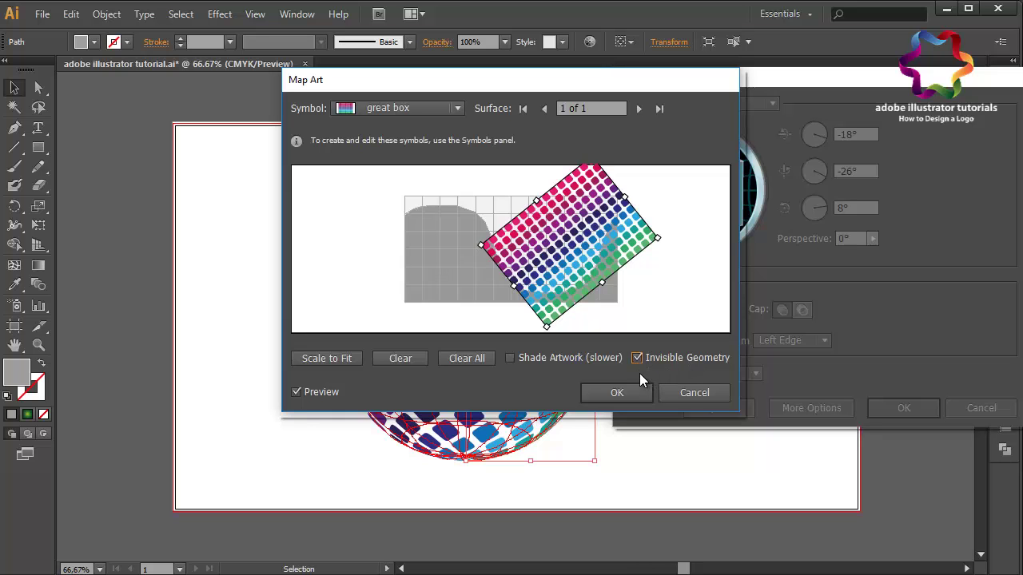
left_click(621, 389)
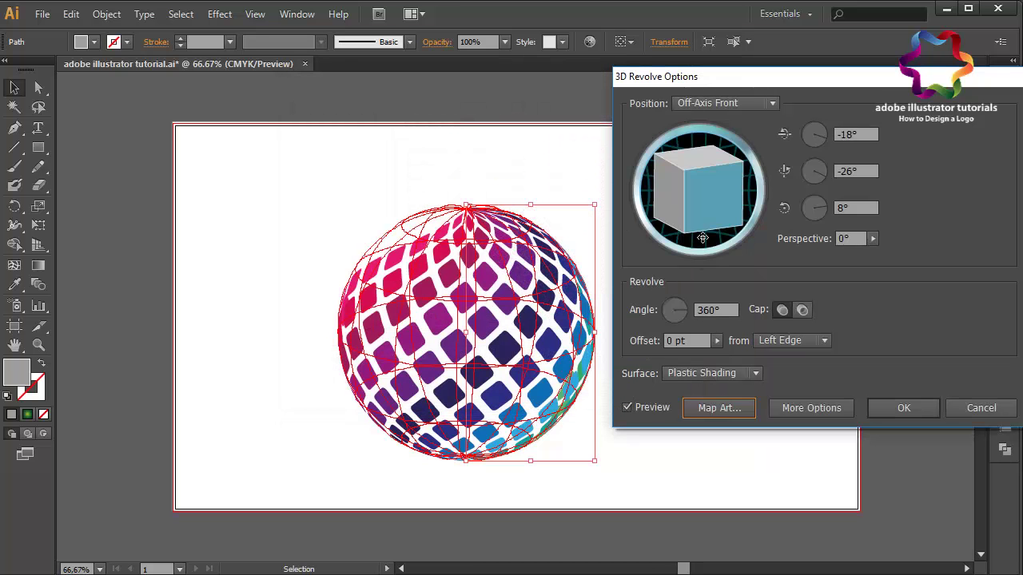
Tilt the tiled sphere to a -30°, -48°, 12° rotation and apply the 3D Revolve effect
left_click_drag(698, 246, 731, 200)
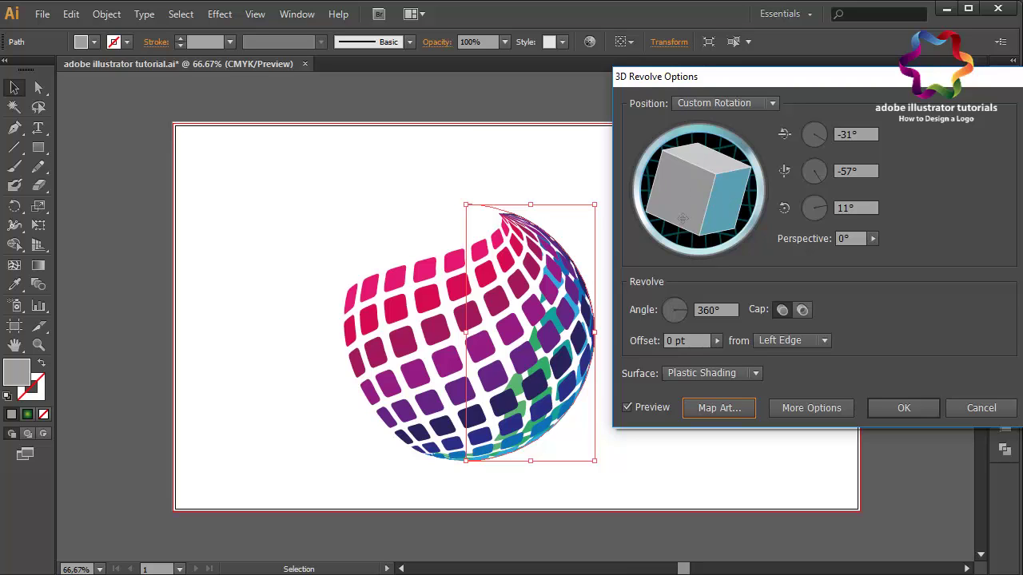
left_click_drag(688, 179, 682, 181)
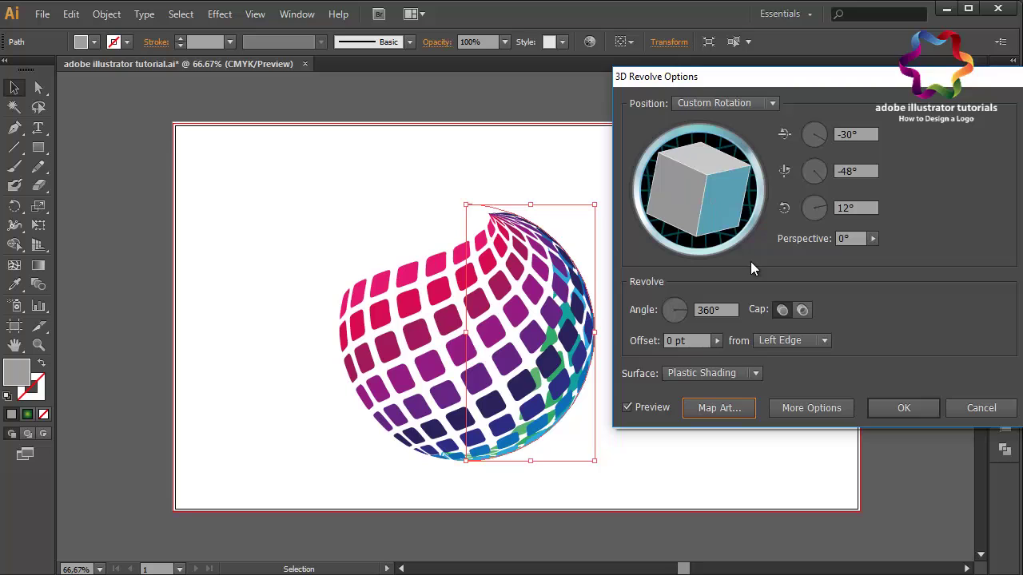
left_click(904, 407)
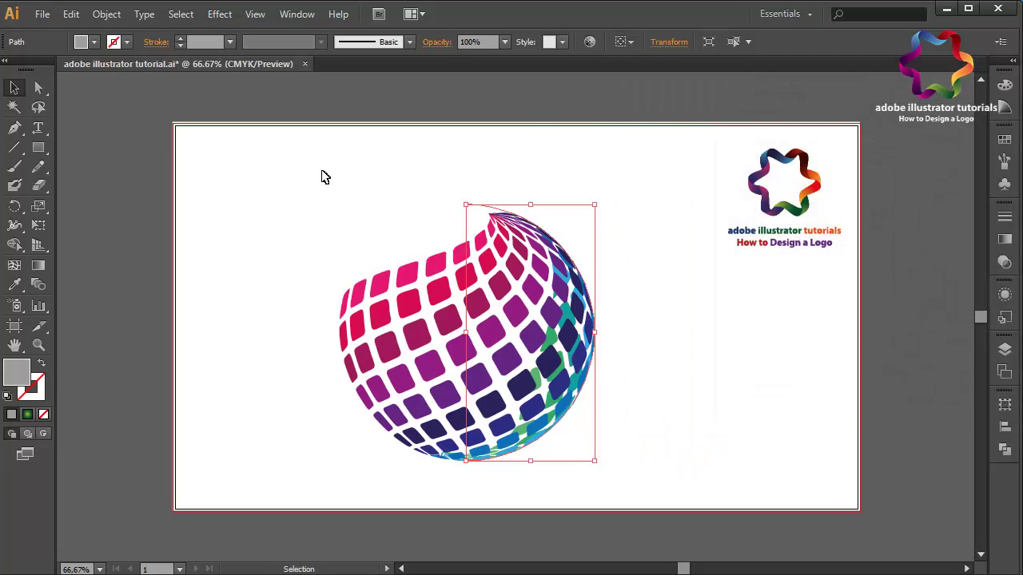
Nudge the rainbow-tiled sphere up and right beside the star logo, then deselect it
left_click(323, 177)
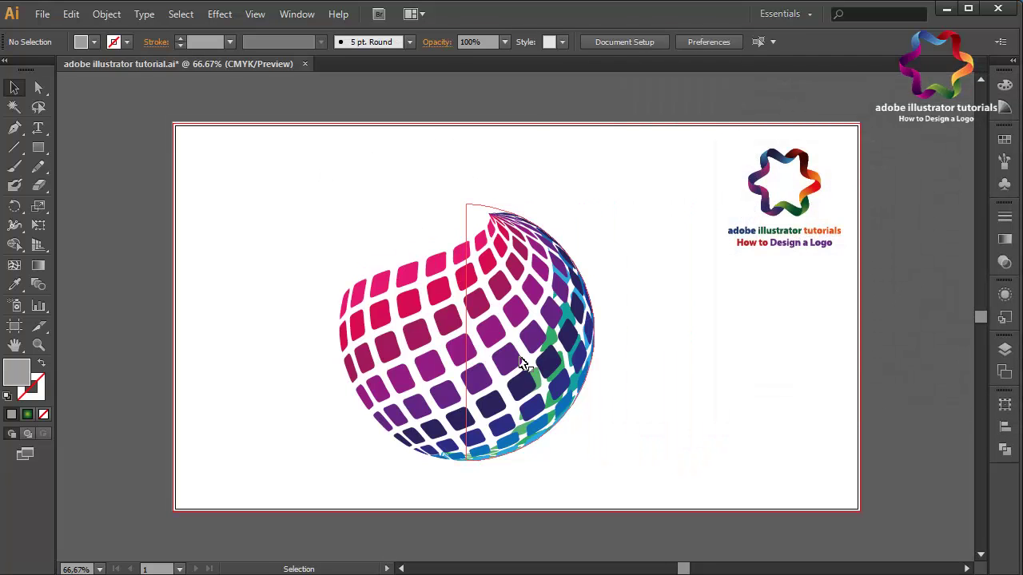
left_click_drag(520, 360, 541, 348)
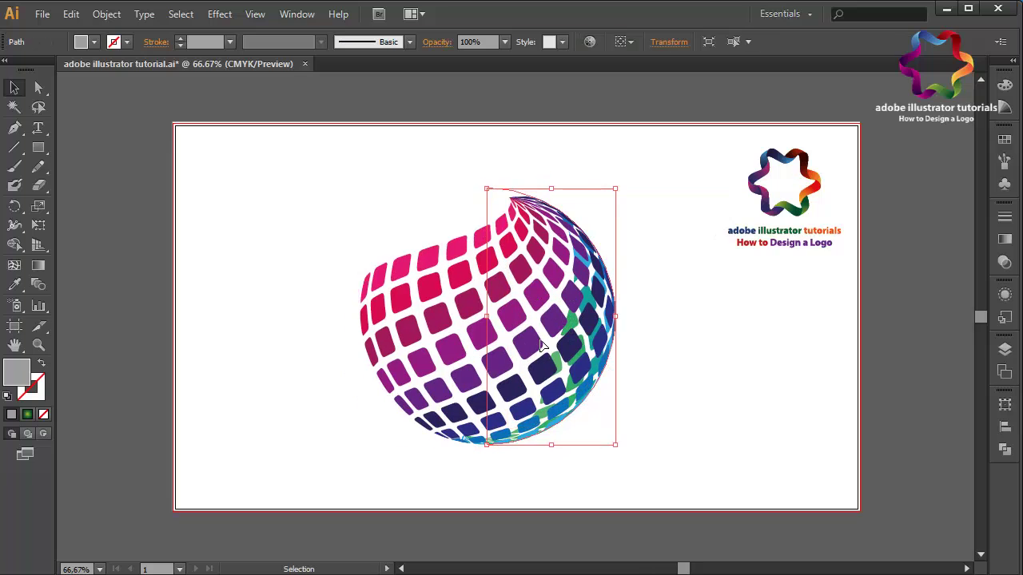
left_click(587, 101)
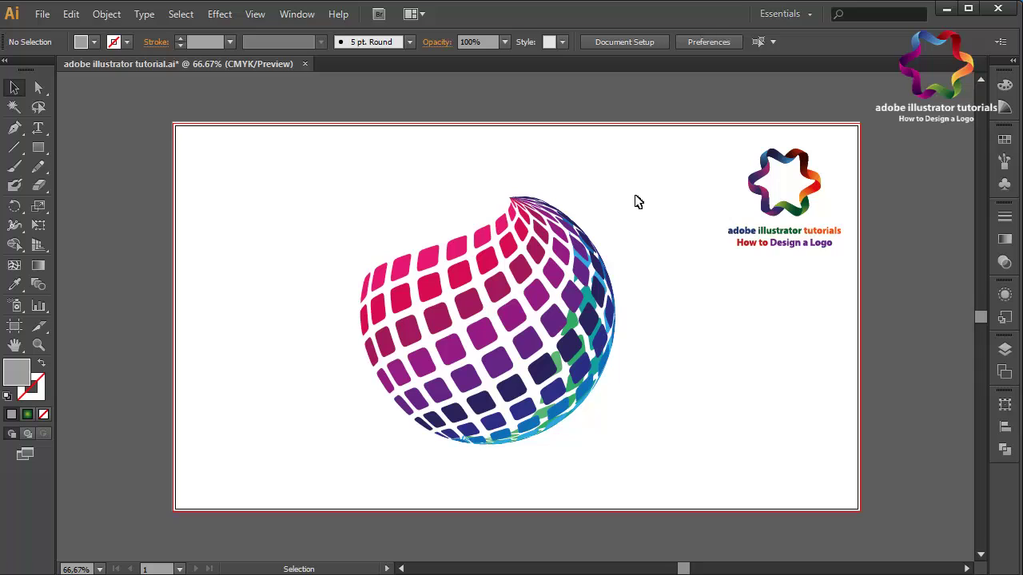
left_click_drag(724, 237, 774, 255)
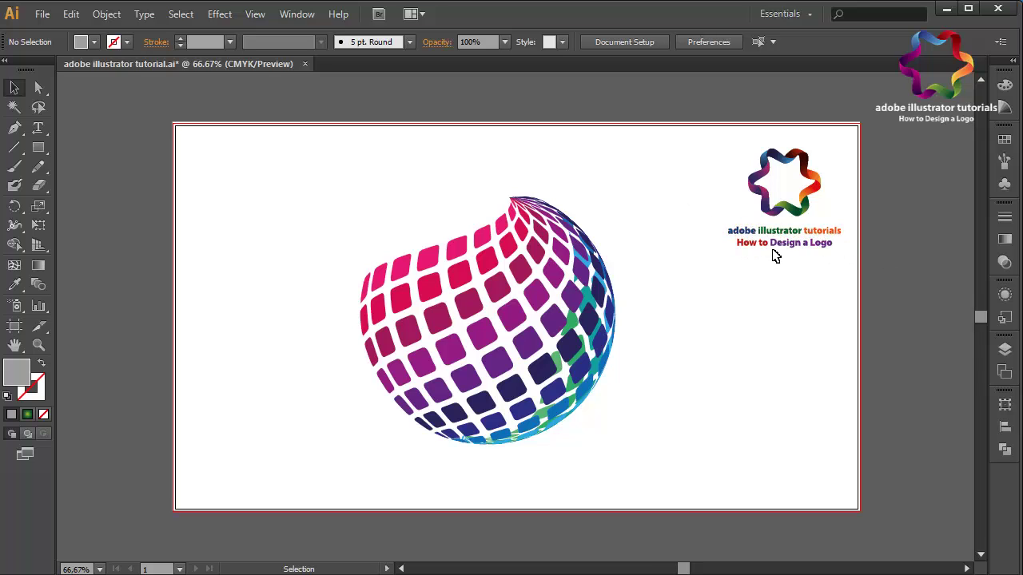